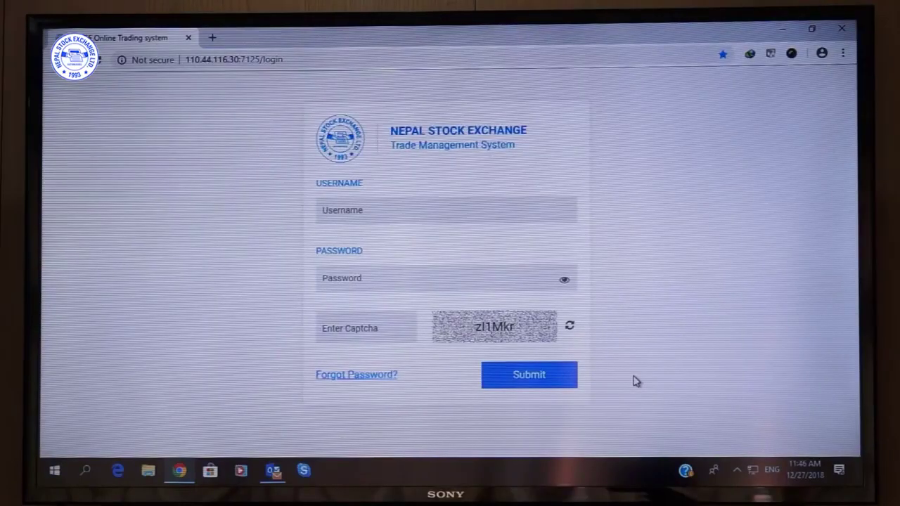
Reload the TMS login page from the address bar to get a fresh captcha
left_click(303, 58)
left_click(302, 58)
key("Return")
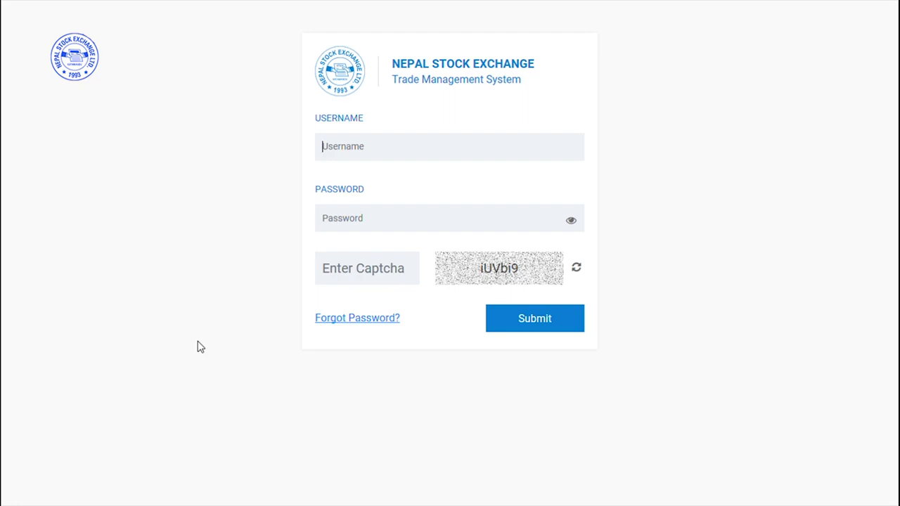
Submit a Forgot Password request with the account's user ID and registered e-mail, then acknowledge the notice
left_click(380, 321)
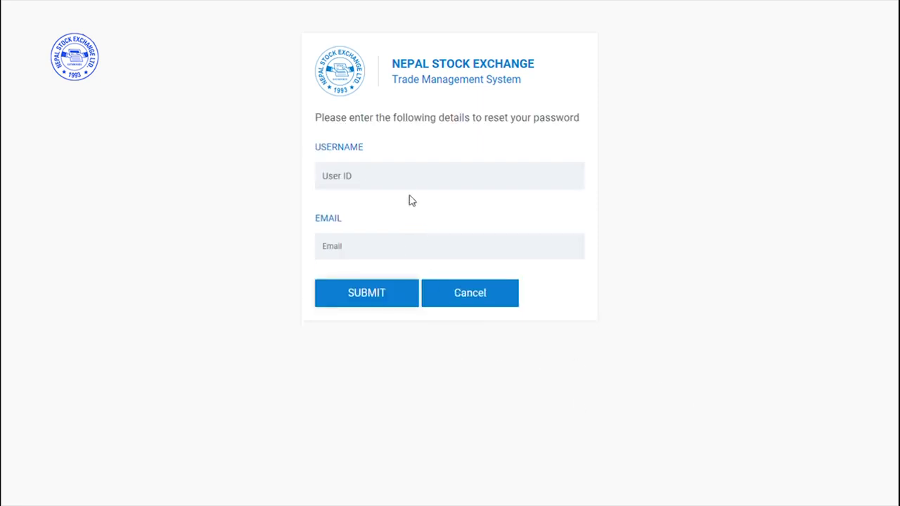
key("ctrl+v")
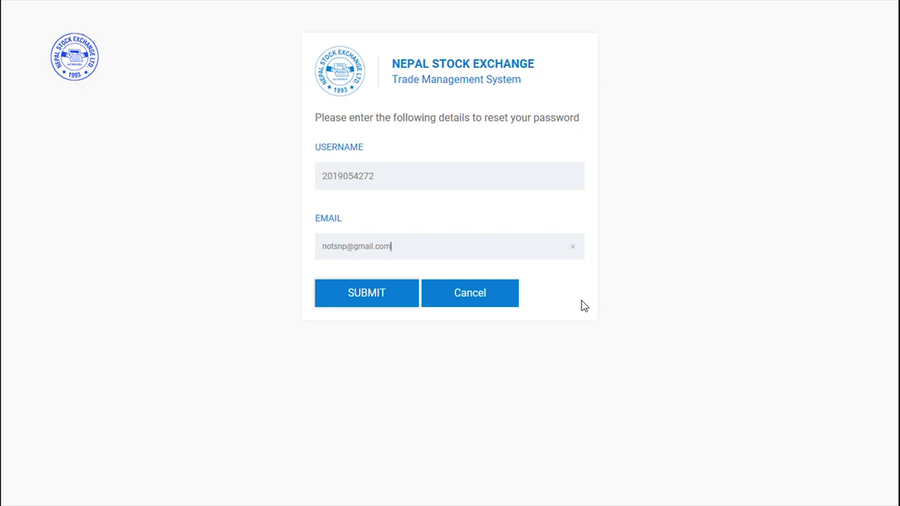
left_click_drag(404, 258, 336, 268)
left_click(476, 275)
left_click(359, 298)
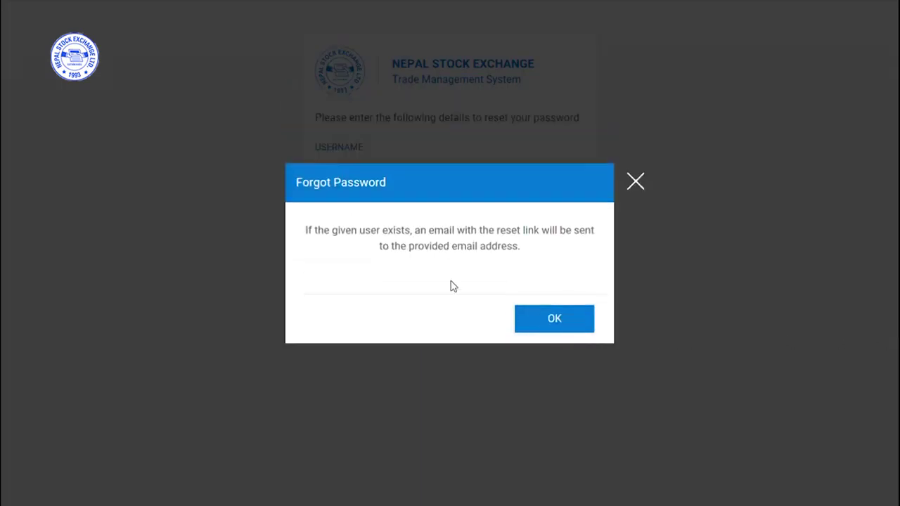
left_click(554, 320)
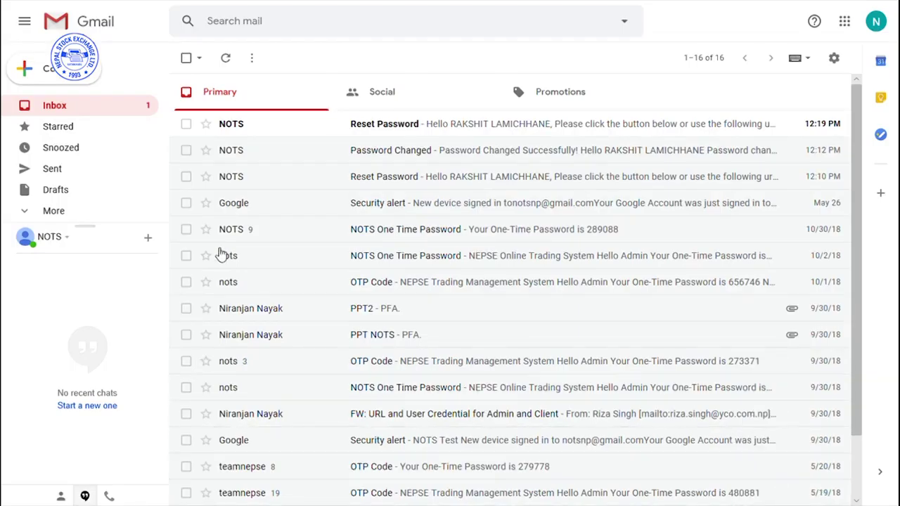
Open the newest Reset Password e-mail from NOTS in the Gmail inbox
left_click(241, 129)
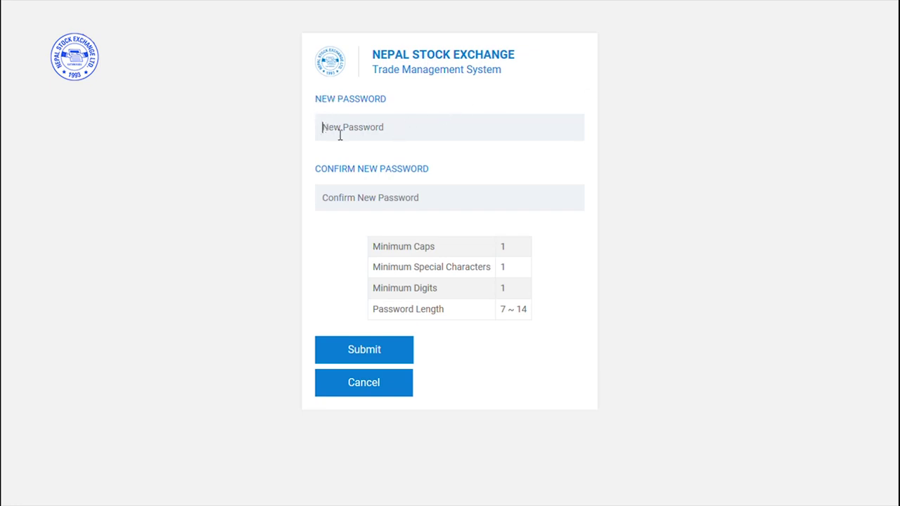
Review the New Password and Confirm New Password labels and the password requirements table
left_click_drag(392, 104, 323, 99)
left_click_drag(428, 173, 341, 171)
left_click(383, 247)
mouse_move(382, 255)
left_mouse_down()
mouse_move(407, 291)
mouse_move(545, 318)
mouse_move(368, 257)
mouse_move(398, 250)
left_mouse_up()
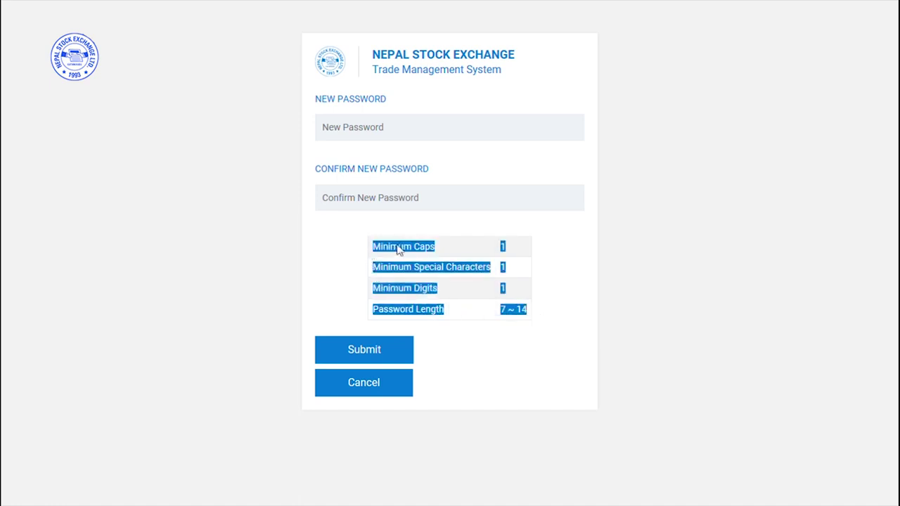
left_click(497, 268)
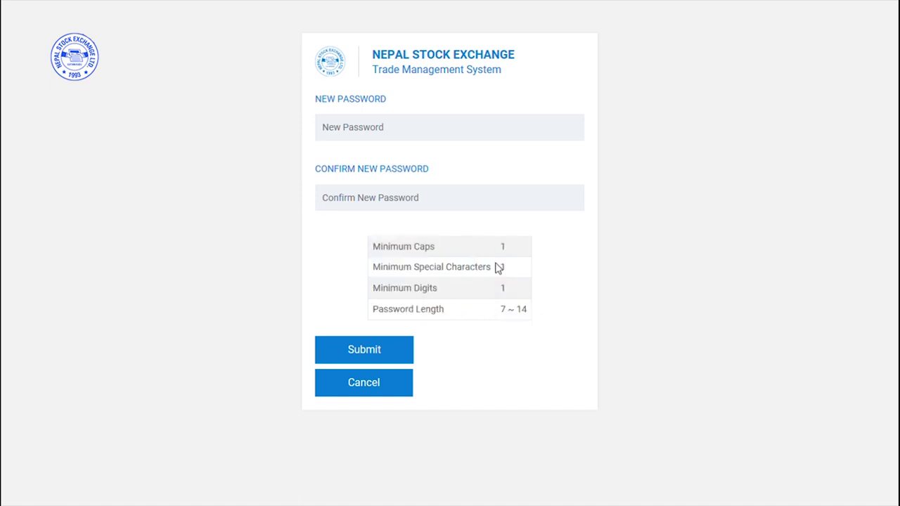
Enter the new password in both password fields and submit it
left_click(391, 130)
key("Tab")
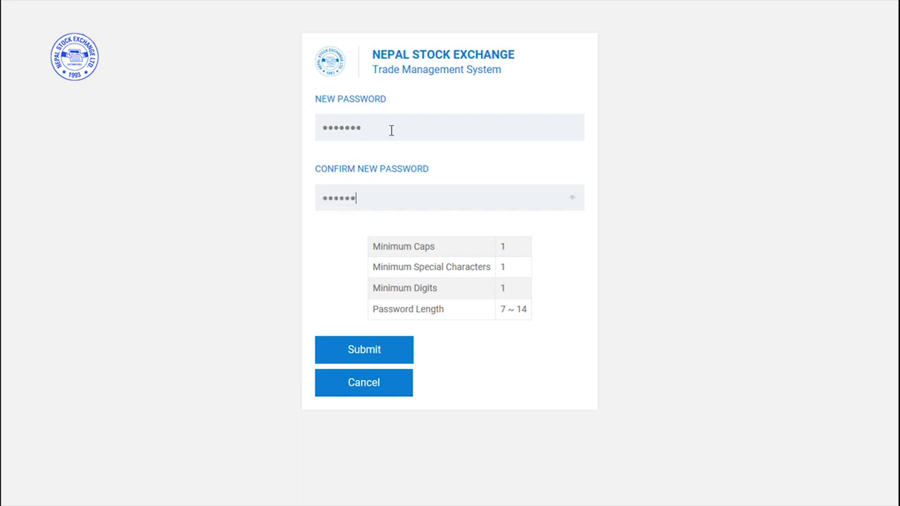
left_click_drag(390, 136, 333, 133)
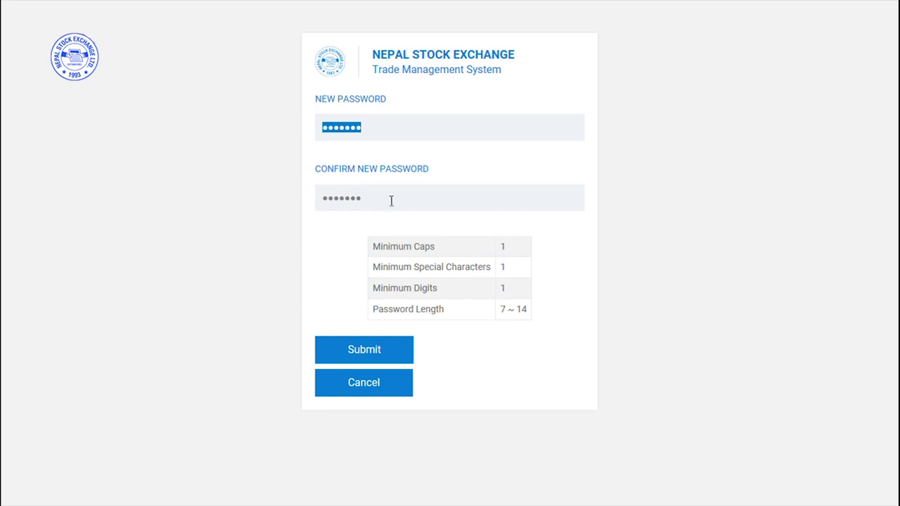
left_click_drag(384, 210, 302, 201)
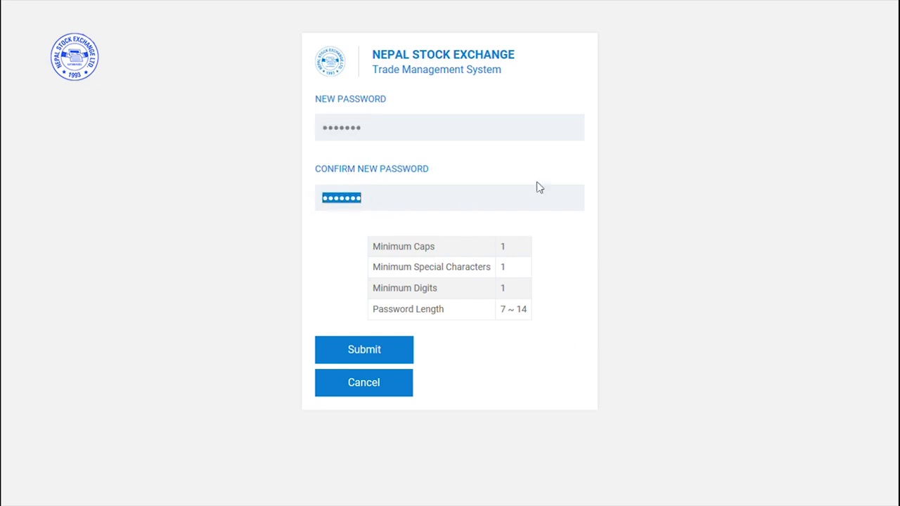
left_click(513, 156)
left_click(380, 349)
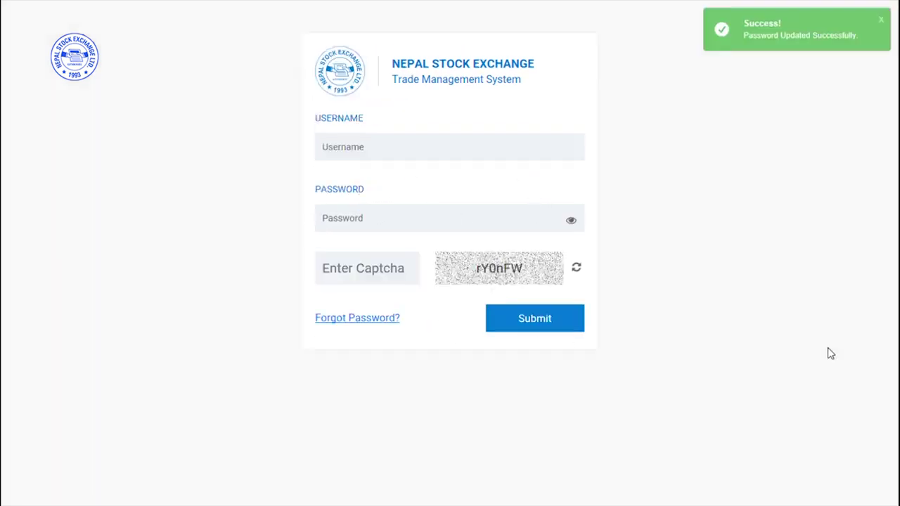
Check the Password Updated Successfully message, scroll the dashboard down and back, and note its date and time
left_click_drag(750, 40, 871, 42)
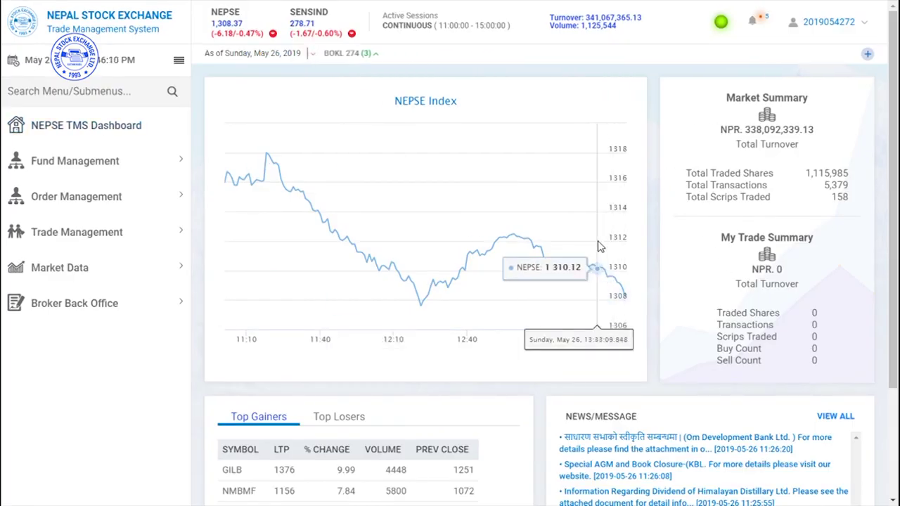
scroll(816, 324, "down", 3)
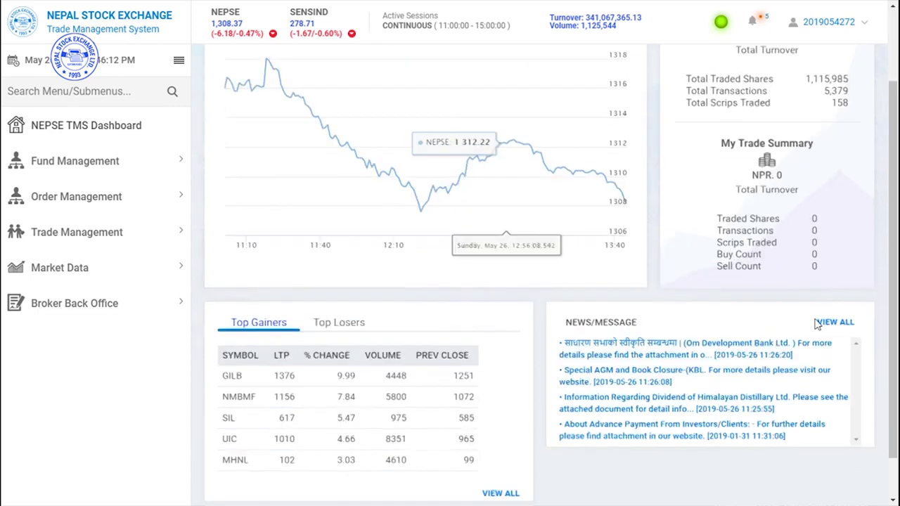
scroll(348, 289, "up", 3)
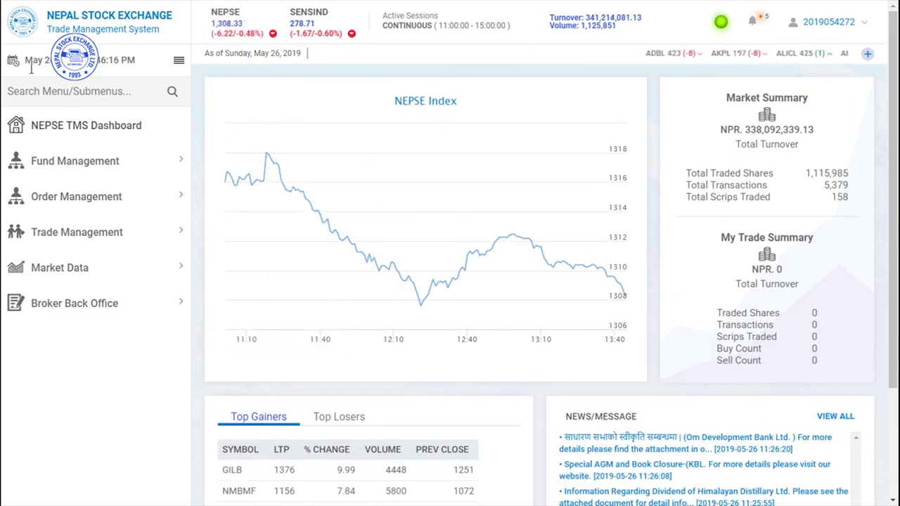
left_click_drag(23, 61, 141, 62)
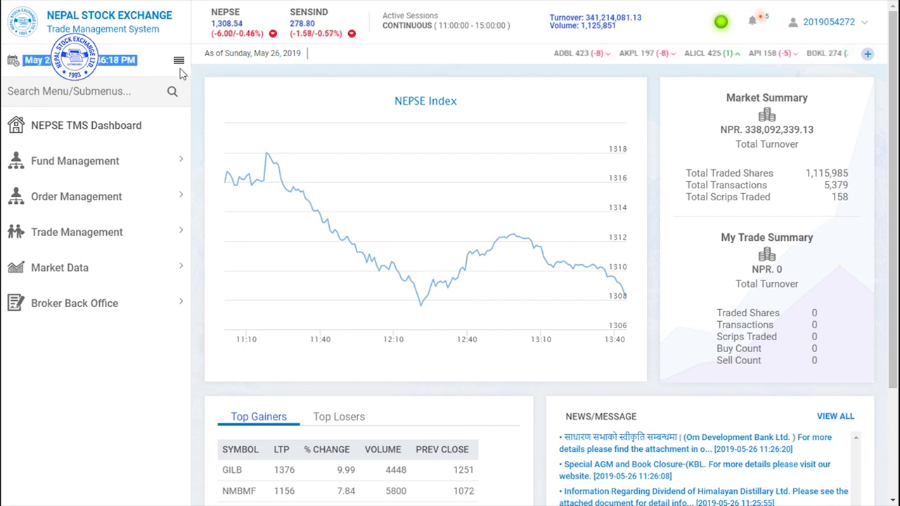
left_click(397, 54)
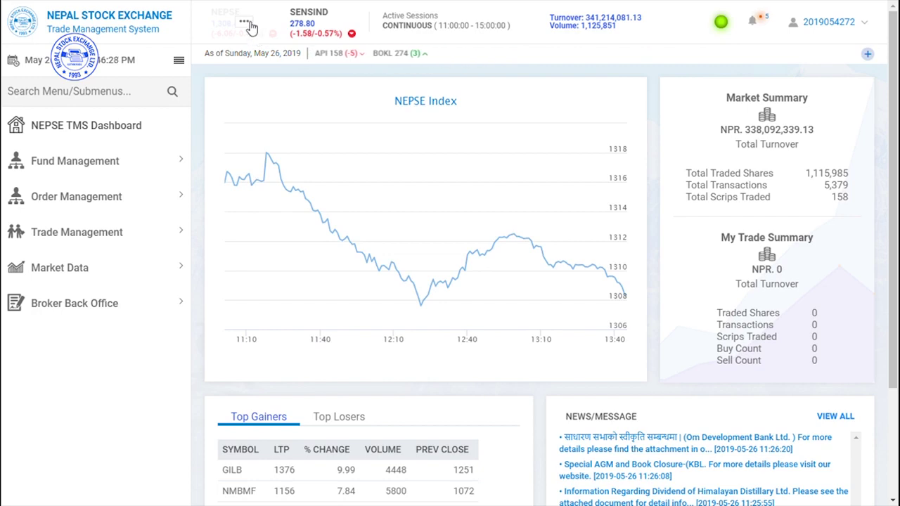
left_click(248, 24)
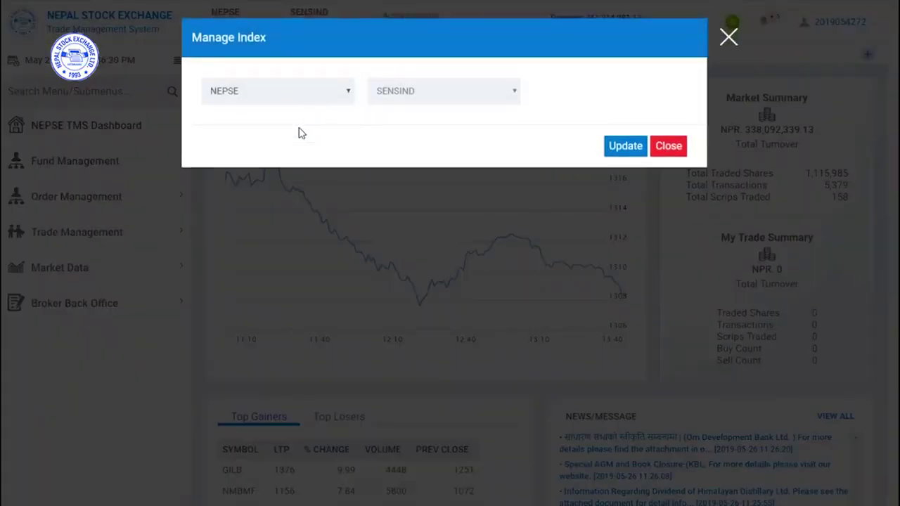
left_click(228, 295)
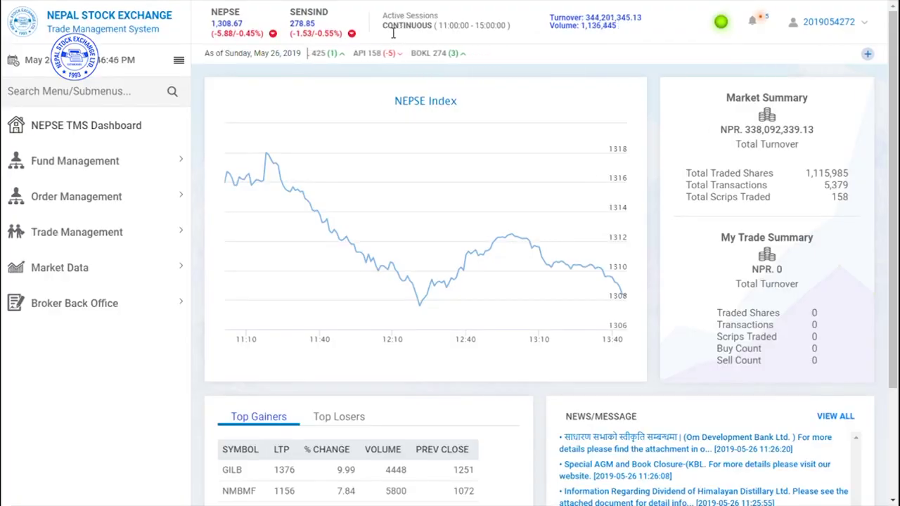
left_click_drag(383, 26, 632, 24)
left_click(553, 30)
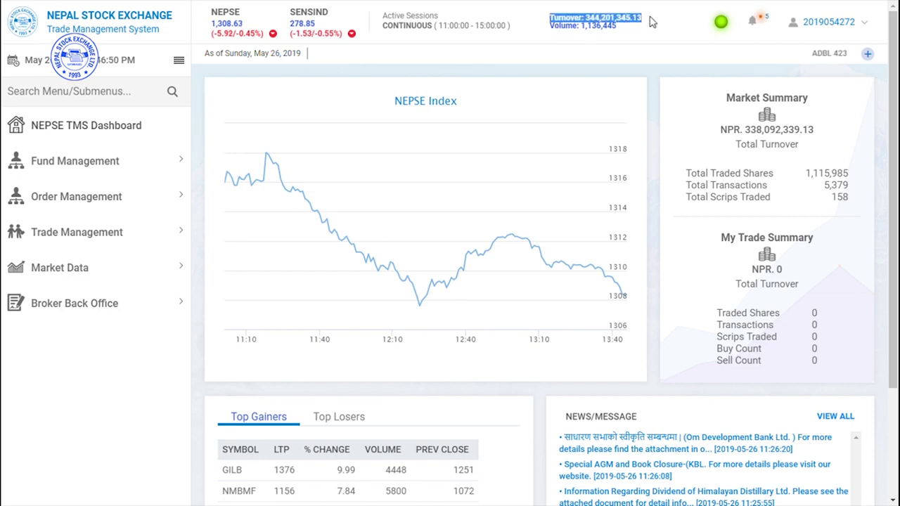
left_click(628, 41)
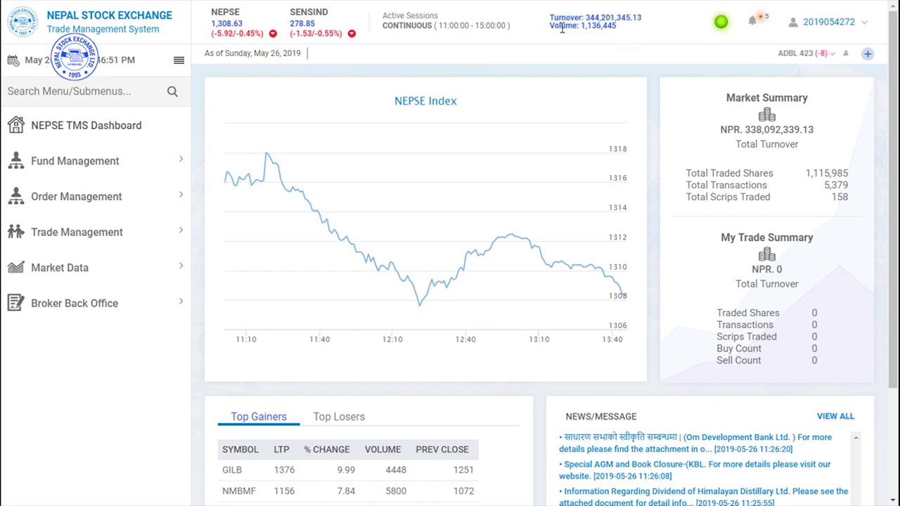
left_click_drag(563, 28, 636, 28)
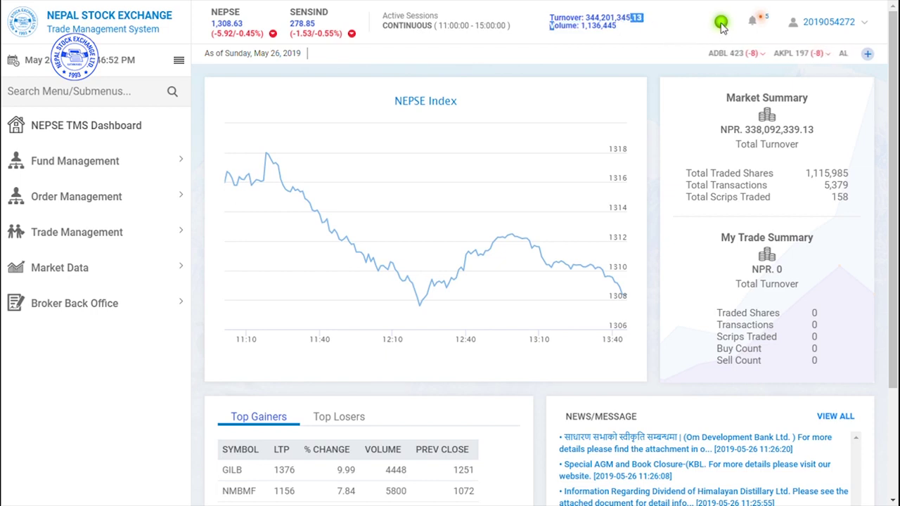
mouse_move(722, 26)
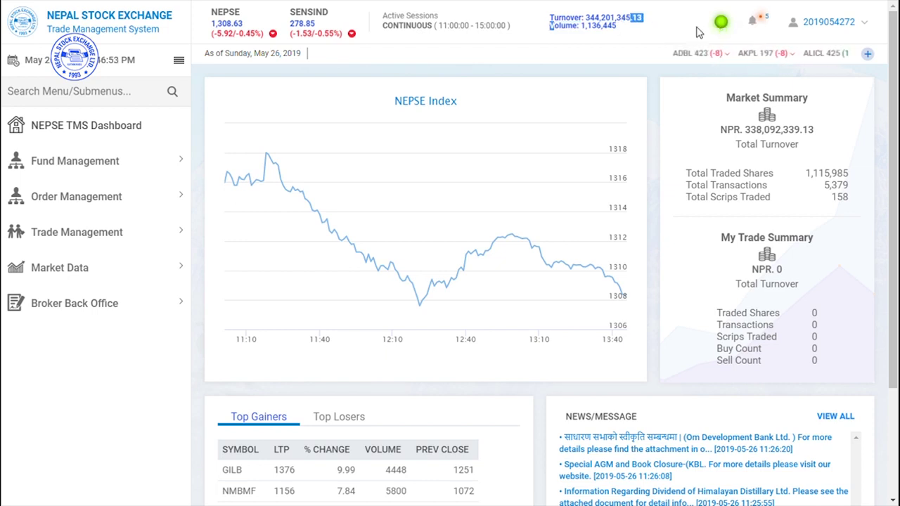
left_click(697, 32)
mouse_move(722, 24)
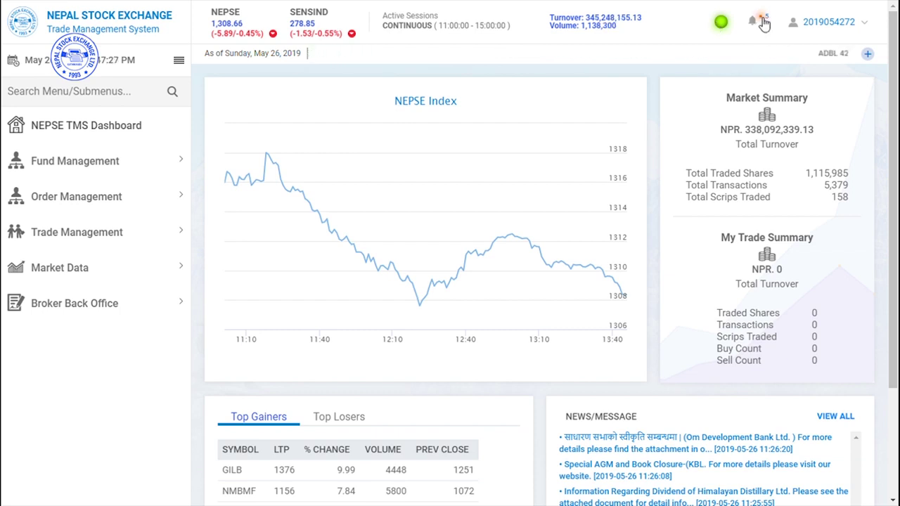
left_click(766, 23)
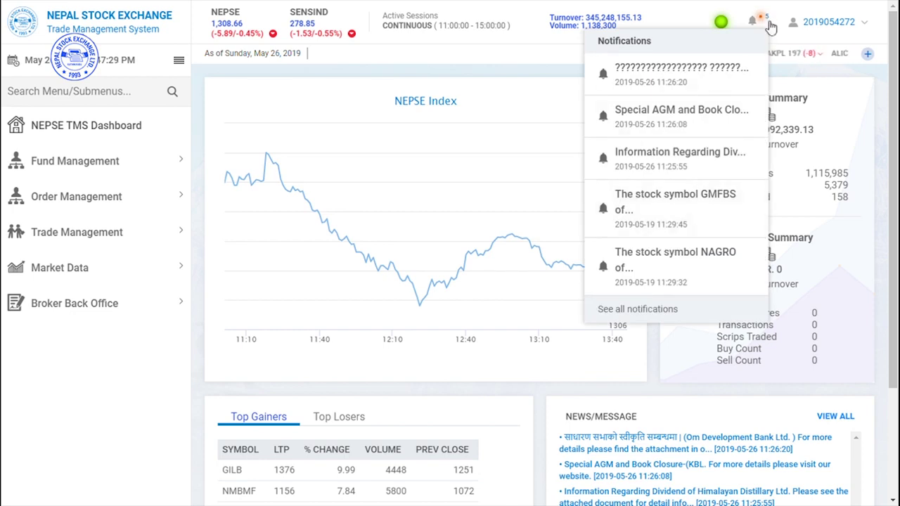
left_click(770, 25)
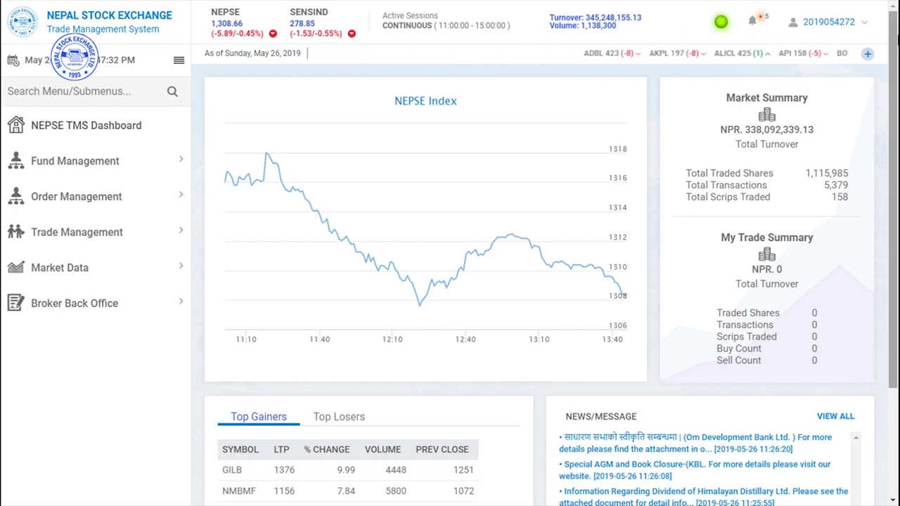
left_click(870, 28)
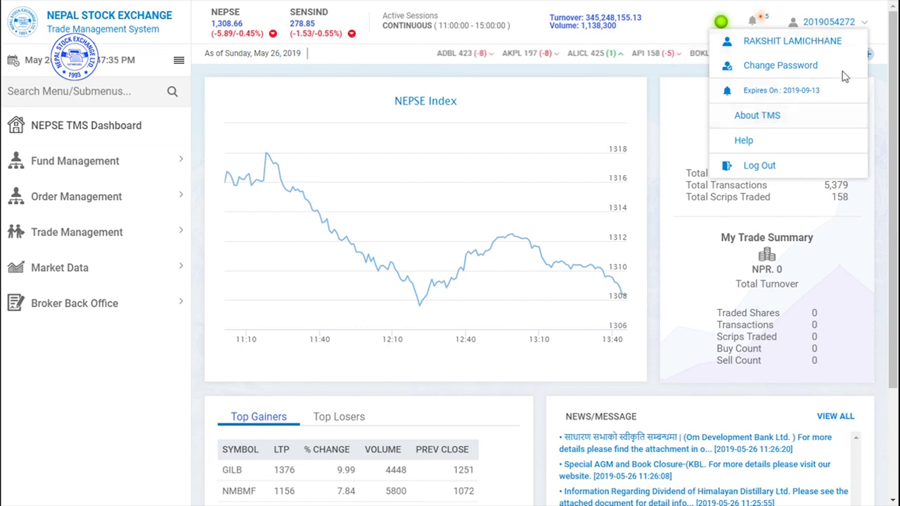
left_click(806, 42)
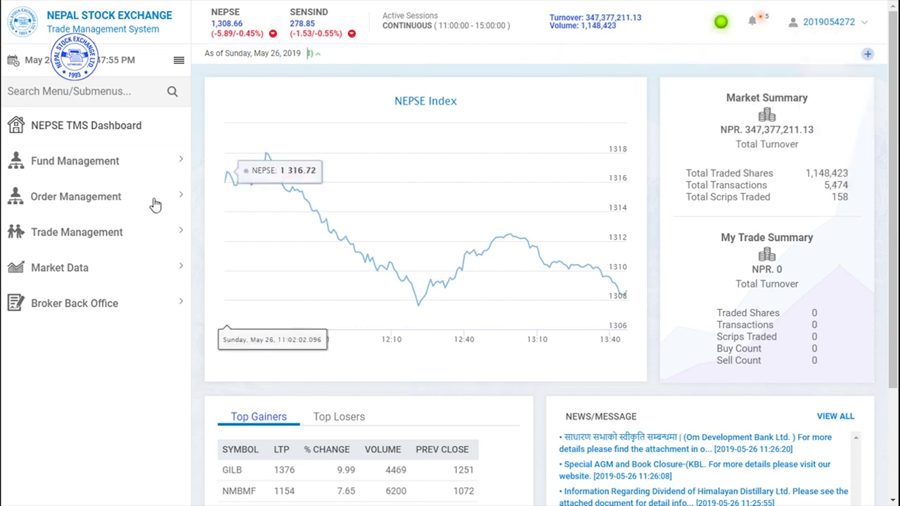
Collapse and re-expand the side navigation, then review the Market Summary figures
left_click(178, 63)
left_click(179, 63)
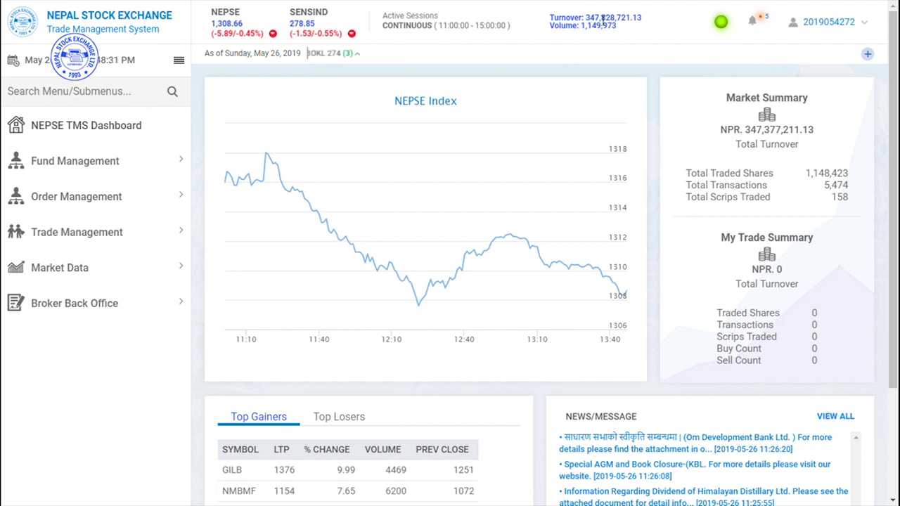
left_click_drag(789, 166, 860, 206)
left_click(836, 149)
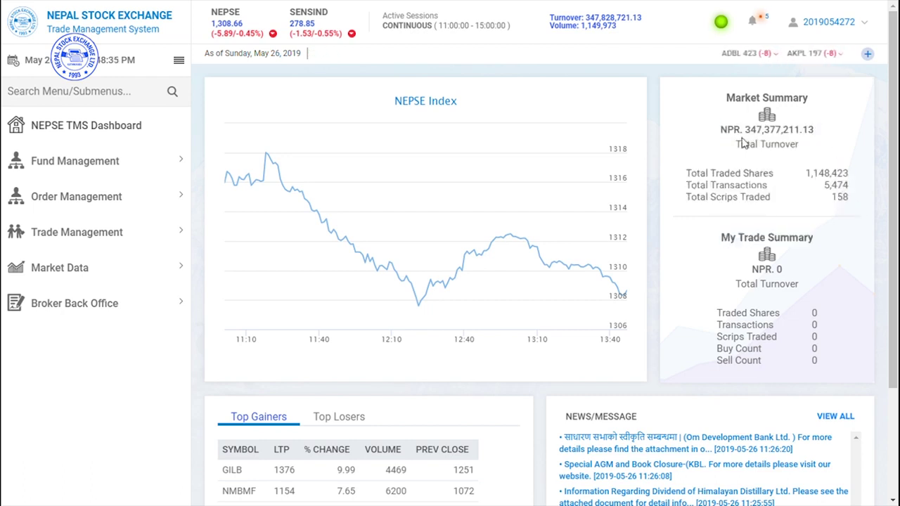
Show the Top Losers list and check the SPECIALPREOPEN session hours, 10:30:00–10:45:00
scroll(633, 281, "down", 2)
triple_click(601, 273)
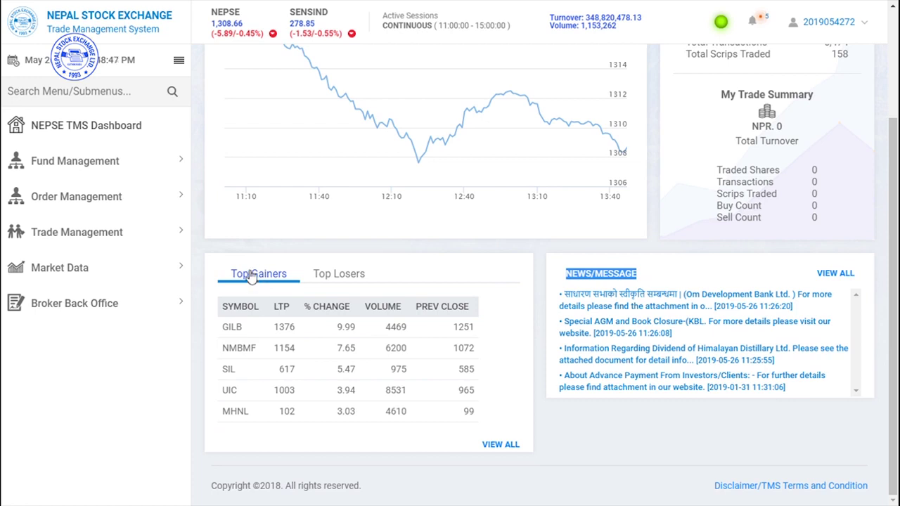
left_click(346, 276)
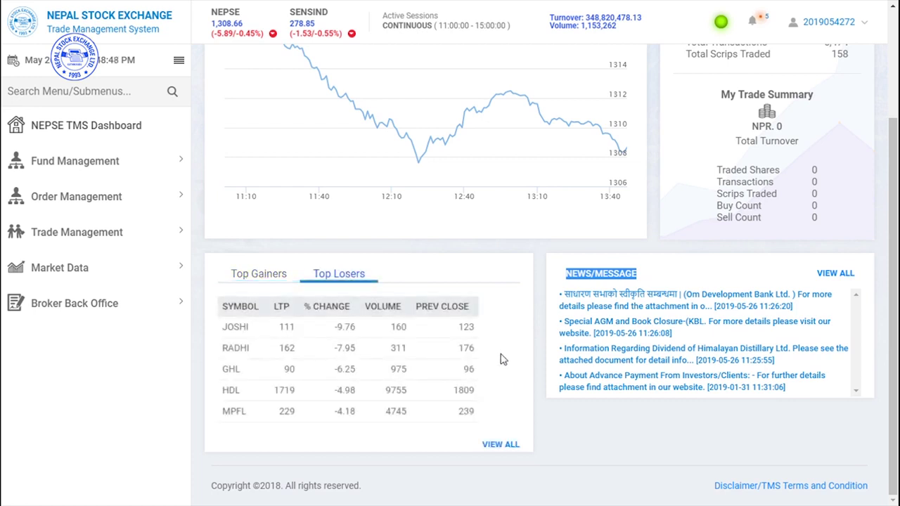
scroll(476, 296, "up", 2)
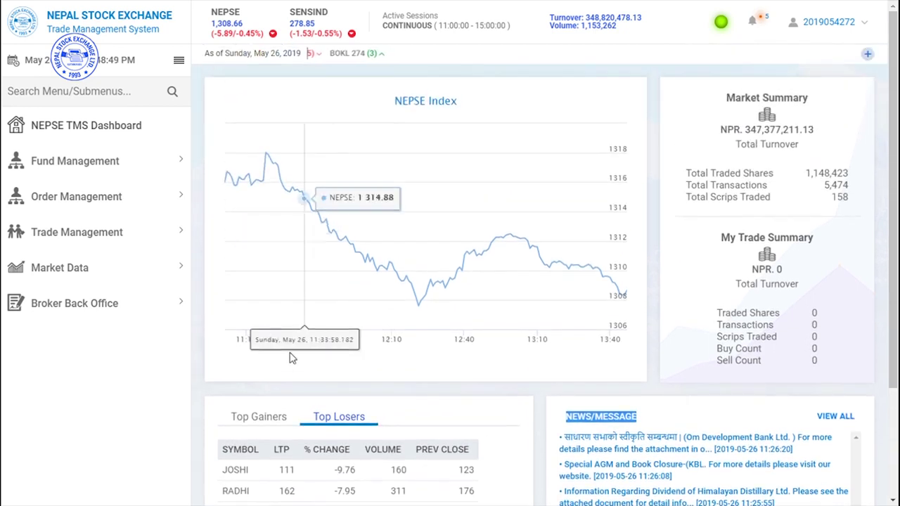
scroll(290, 361, "down", 2)
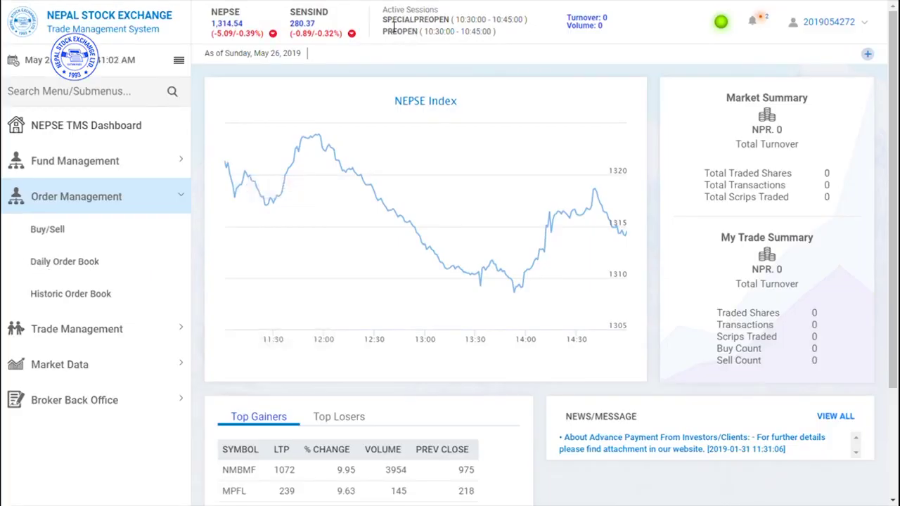
left_click_drag(475, 25, 527, 24)
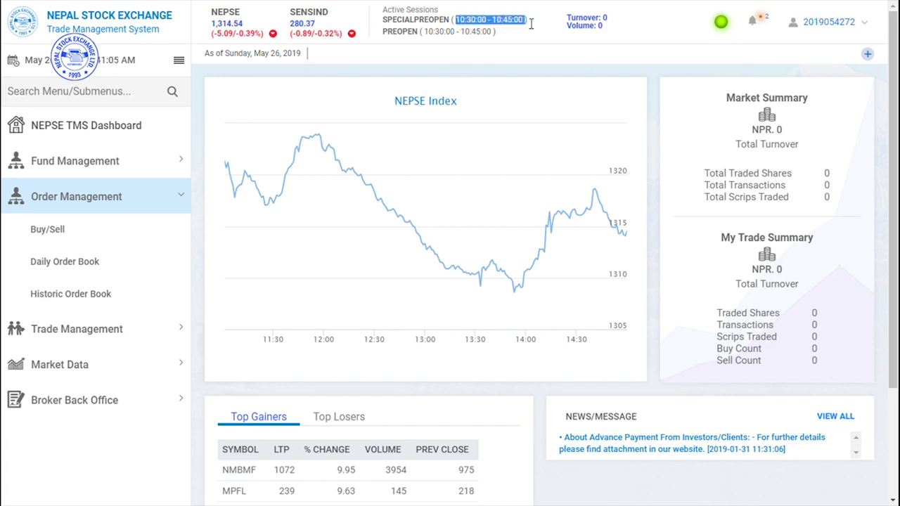
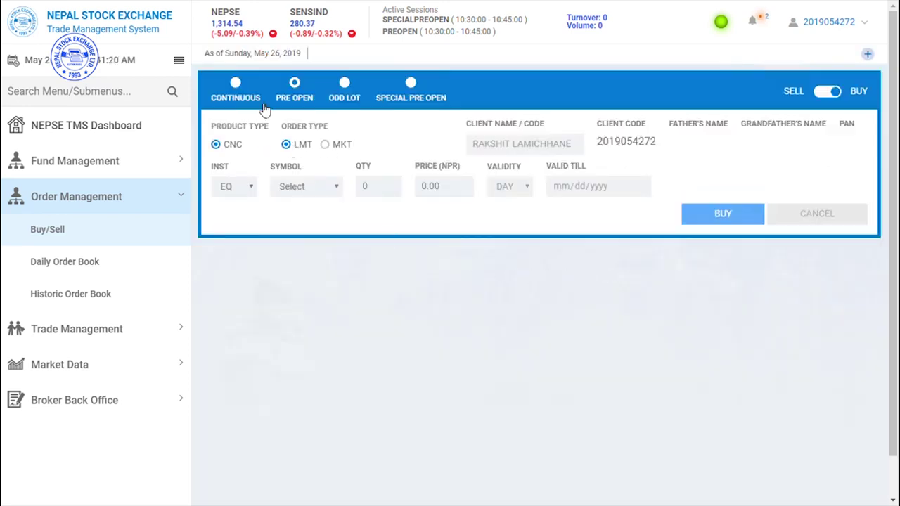
Switch the order form from Continuous to Pre Open and try the MKT order type
left_click(237, 83)
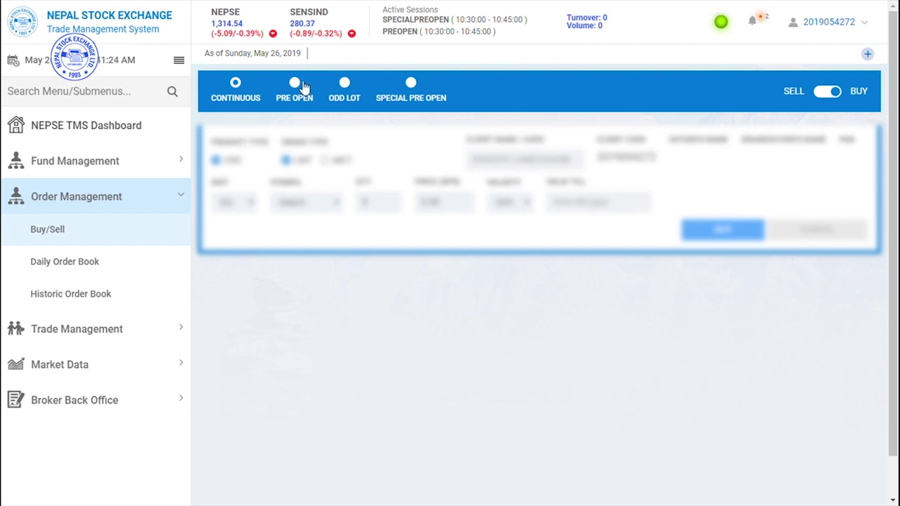
left_click(304, 86)
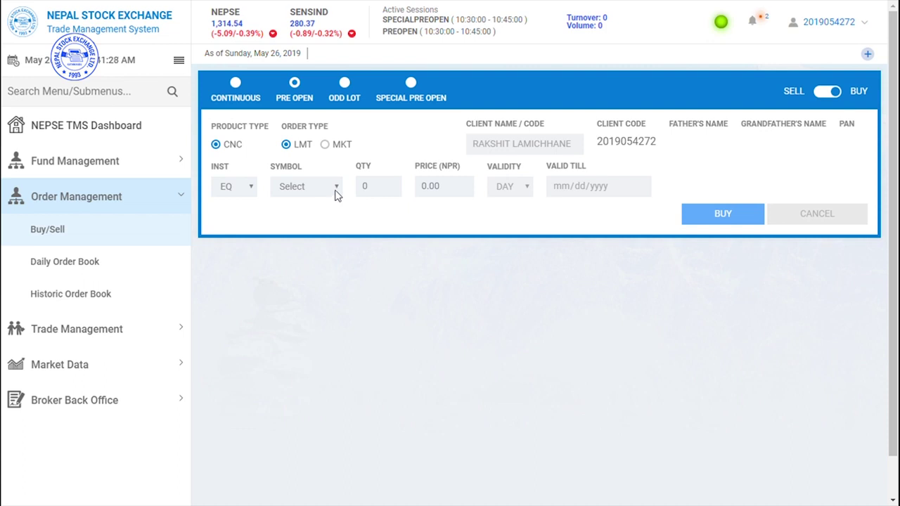
left_click(325, 145)
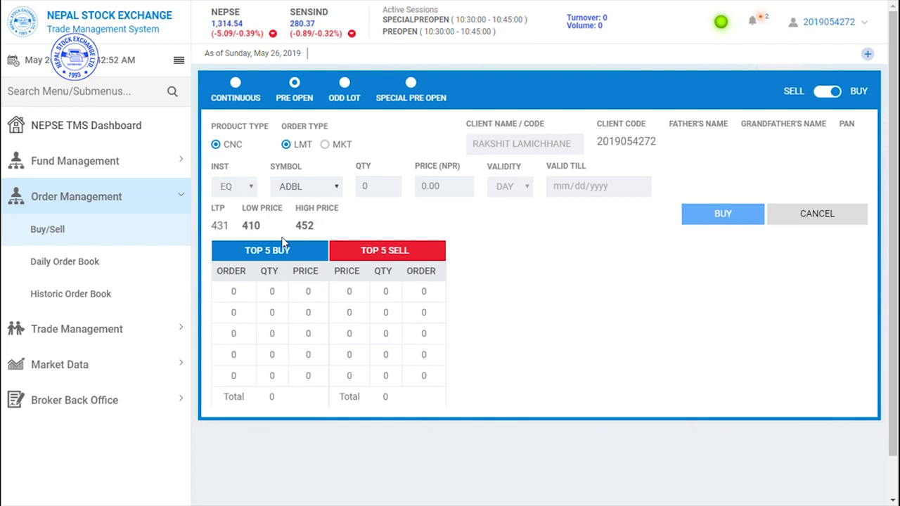
Highlight the LTP and price range values, then flip the order to SELL and back to BUY
double_click(234, 232)
left_click(223, 234)
left_click_drag(218, 232, 251, 237)
left_click(274, 233)
left_click(834, 95)
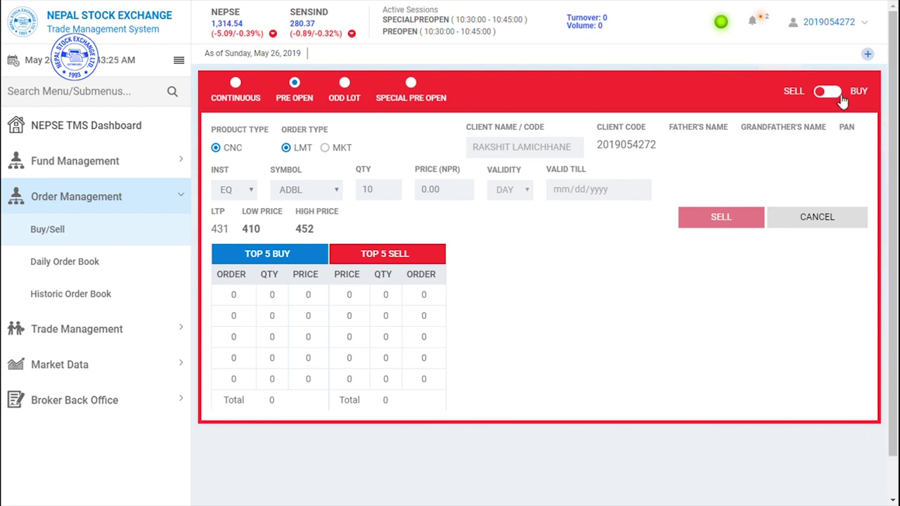
left_click(839, 96)
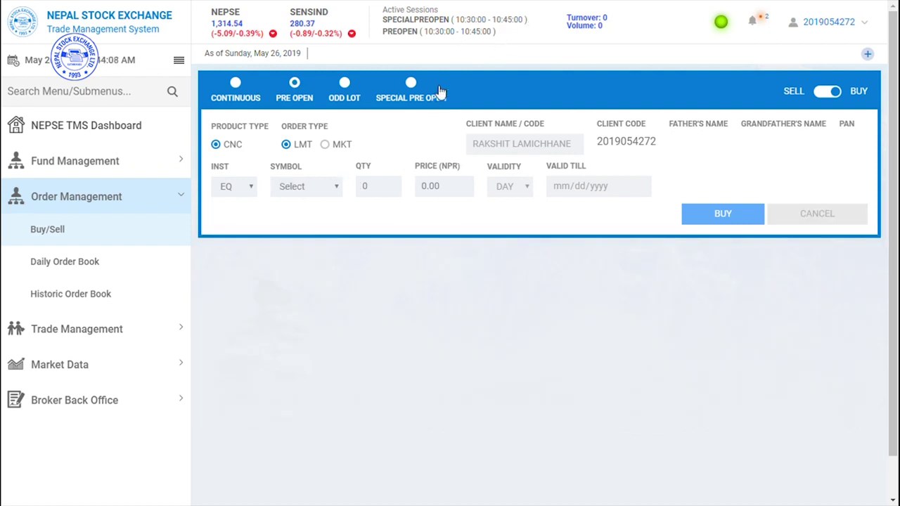
Switch to the special pre-open session, then review the Daily Order Book and Historic Order Book
left_click(414, 89)
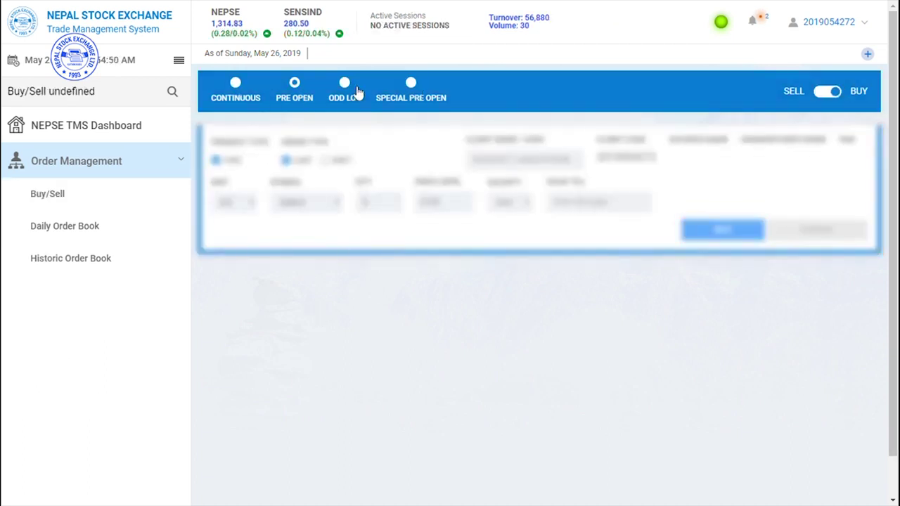
left_click(234, 97)
left_click(95, 233)
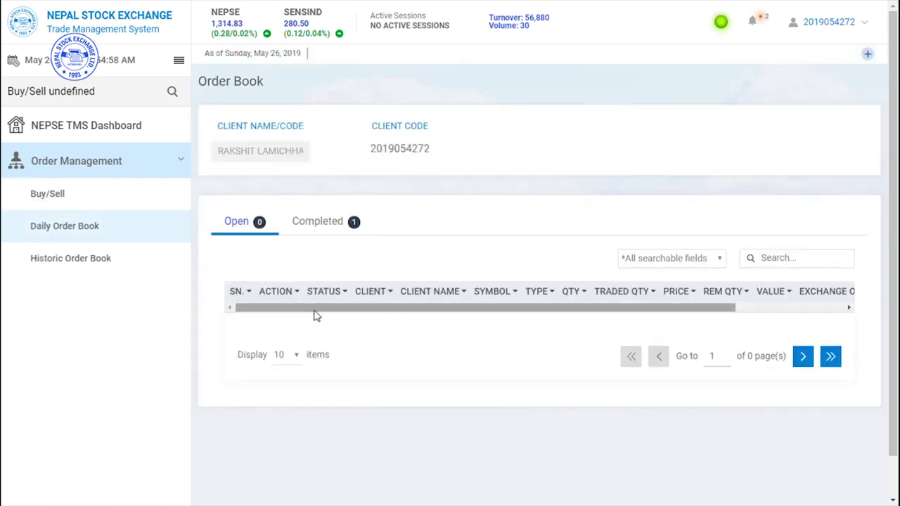
left_click_drag(341, 310, 67, 265)
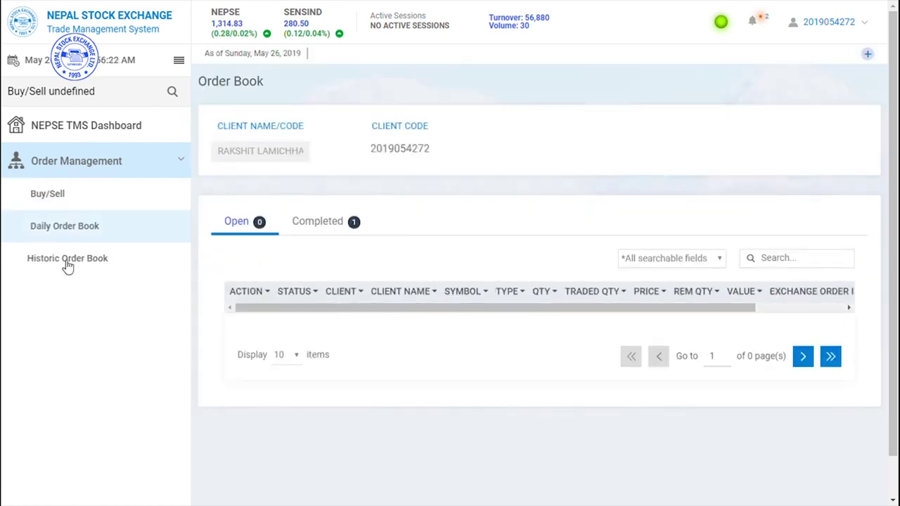
left_click(68, 266)
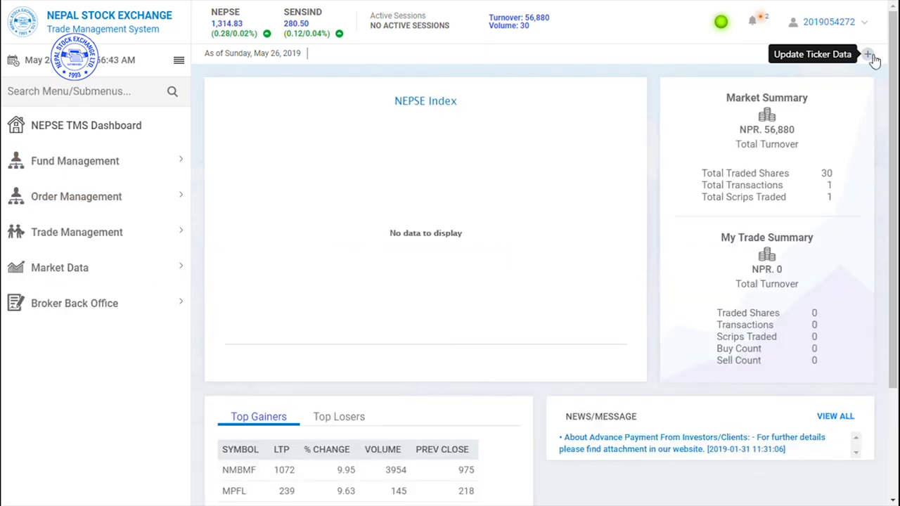
Add ADBL, AKPL and ALICL to the selected tickers
left_click(869, 57)
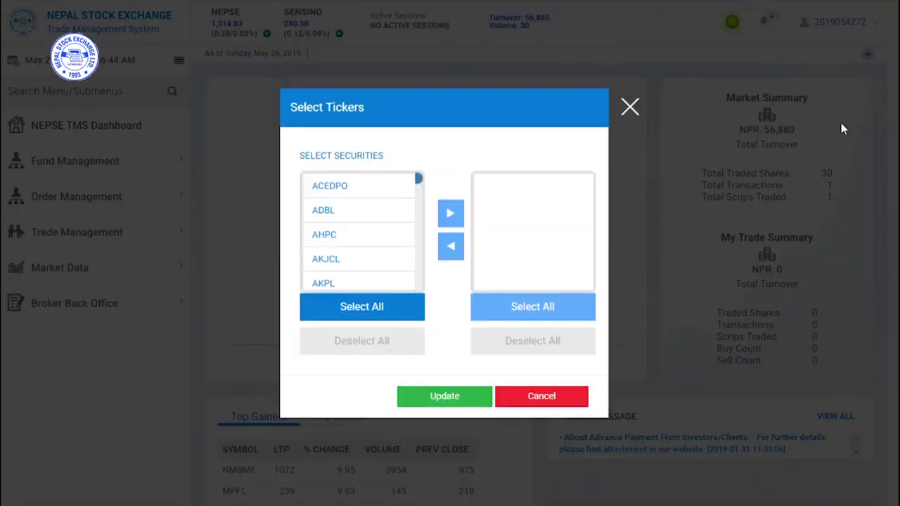
left_click(324, 211)
left_click(455, 220)
left_click(332, 259)
left_click(454, 219)
left_click(342, 287)
left_click(451, 213)
Add API and BOKL to the selected tickers and save the ticker bar with Update
scroll(402, 279, "down", 3)
left_click(337, 203)
left_click(450, 213)
scroll(360, 281, "down", 3)
scroll(359, 281, "down", 2)
left_click(330, 247)
left_click(451, 213)
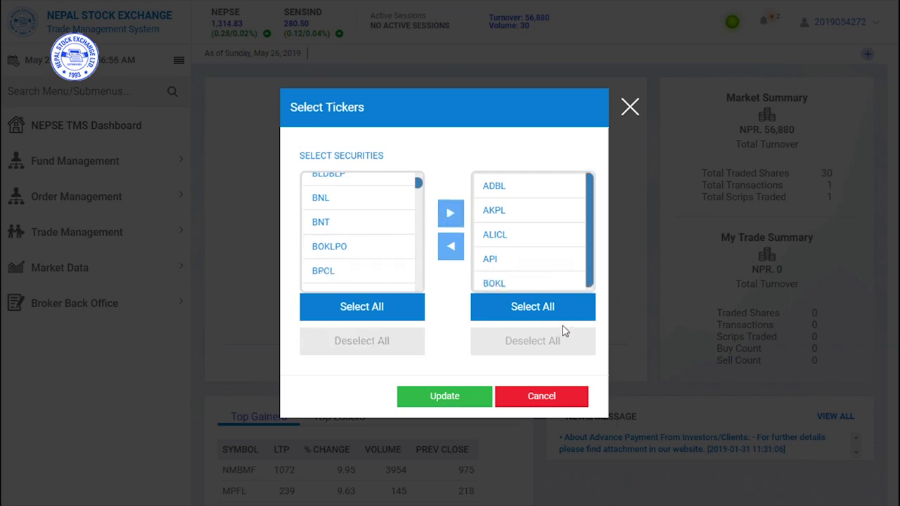
left_click(444, 395)
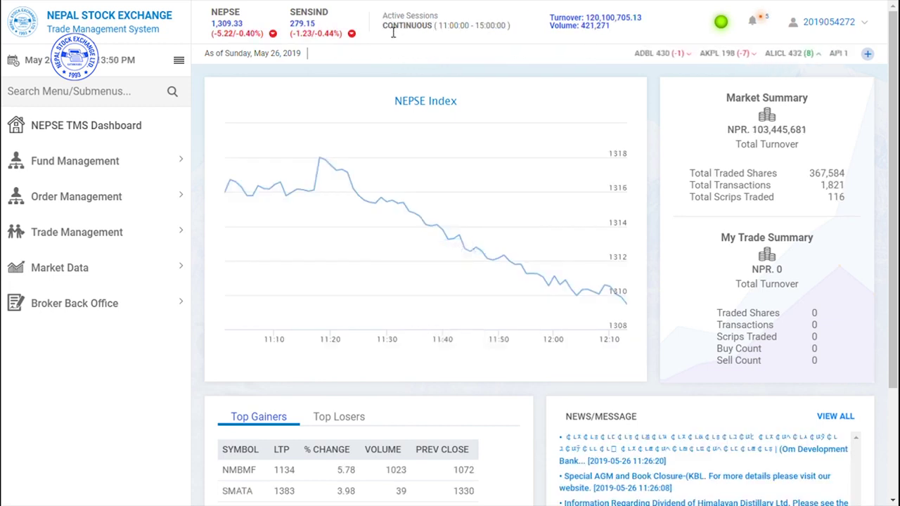
left_click_drag(383, 26, 497, 36)
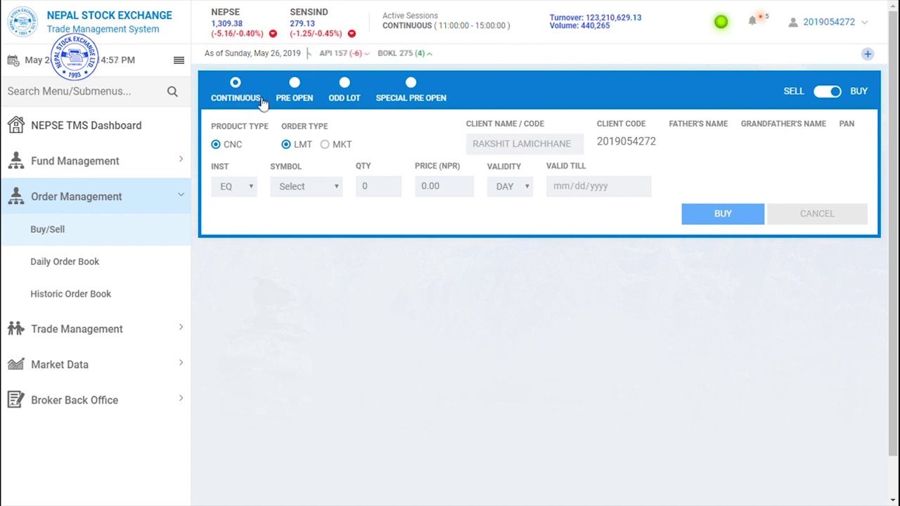
Toggle the order form between the Odd Lot and Continuous sessions, then reopen a fresh Buy/Sell form
left_click(299, 84)
left_click(343, 83)
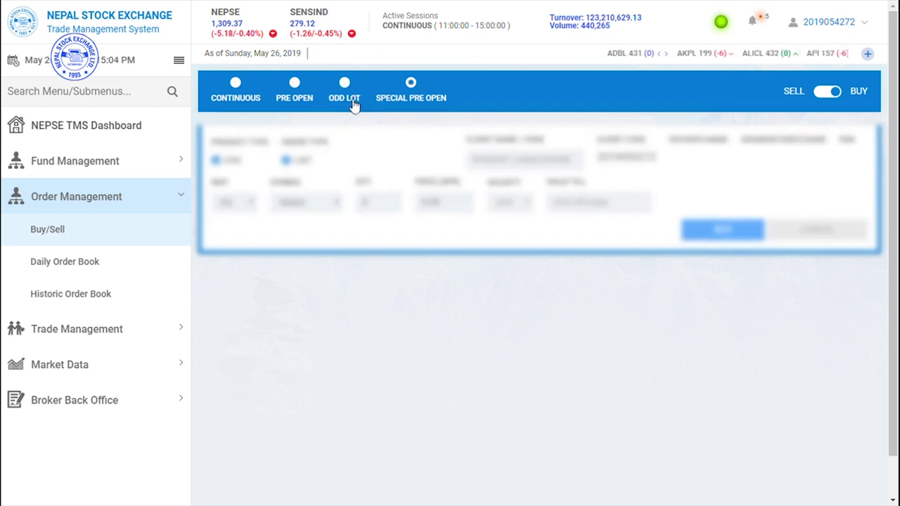
left_click(236, 85)
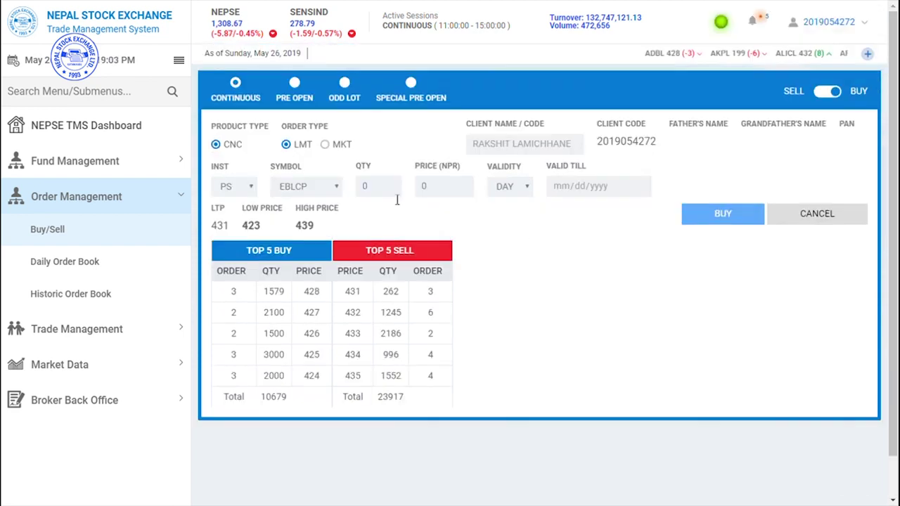
left_click(348, 94)
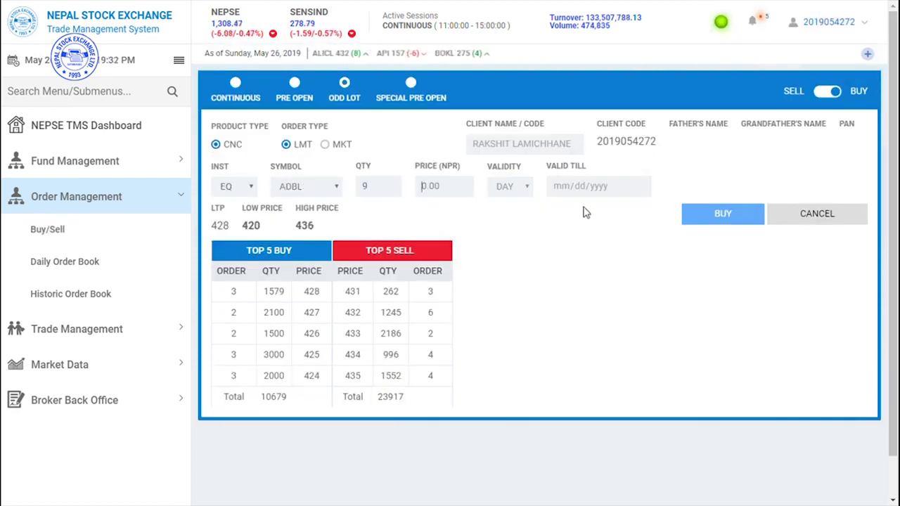
left_click(47, 229)
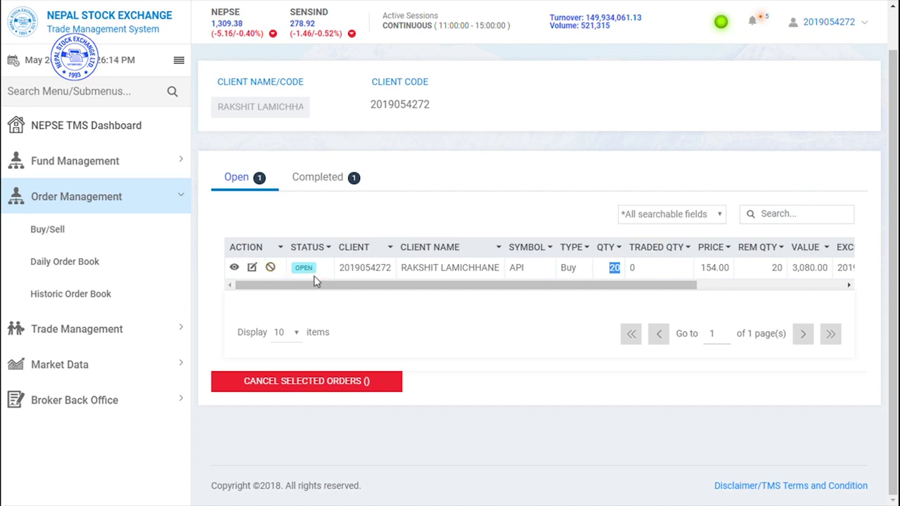
left_click_drag(295, 269, 361, 288)
left_click_drag(313, 273, 427, 270)
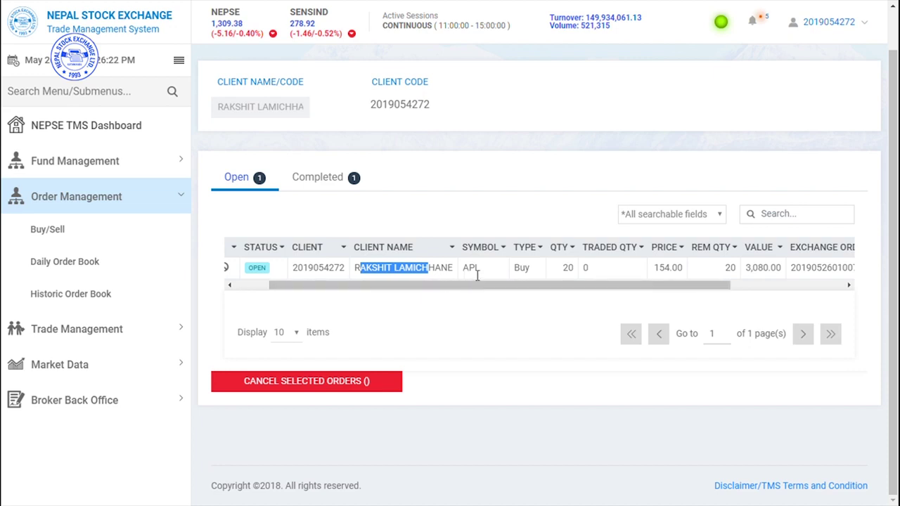
left_click(477, 276)
double_click(532, 276)
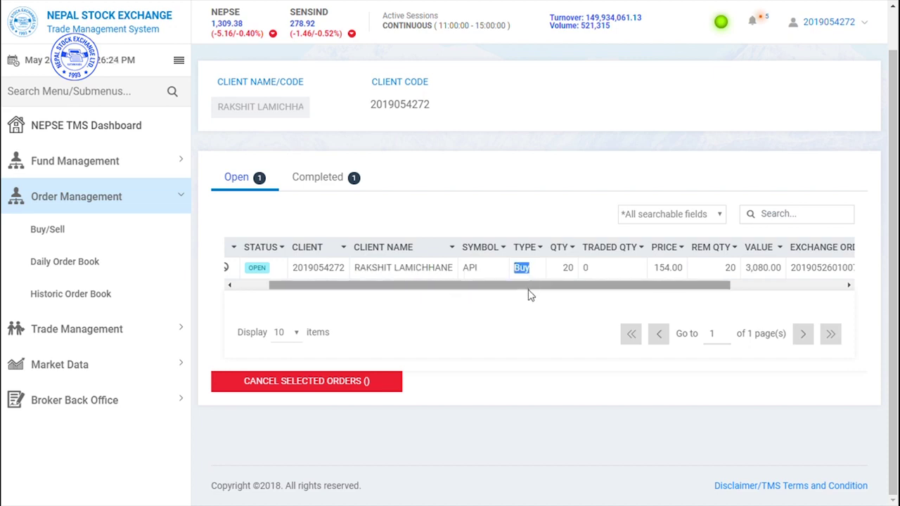
left_click_drag(532, 287, 238, 267)
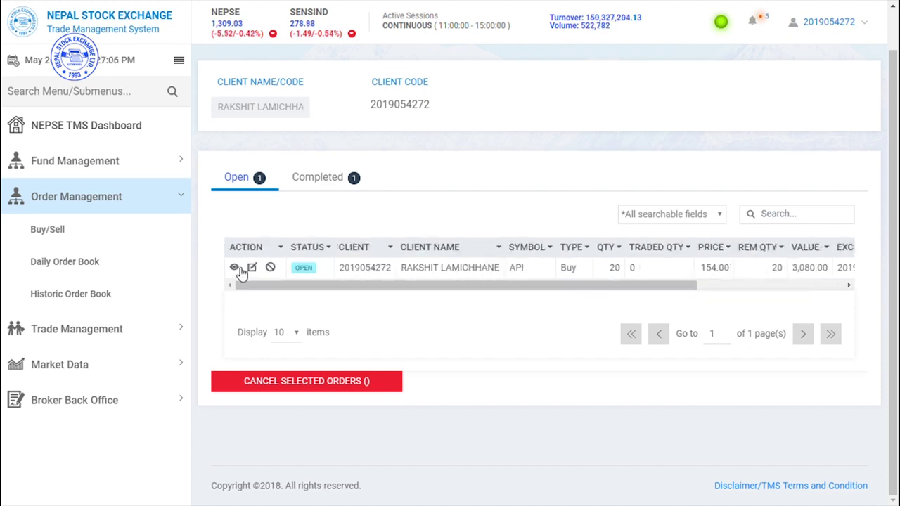
left_click(235, 268)
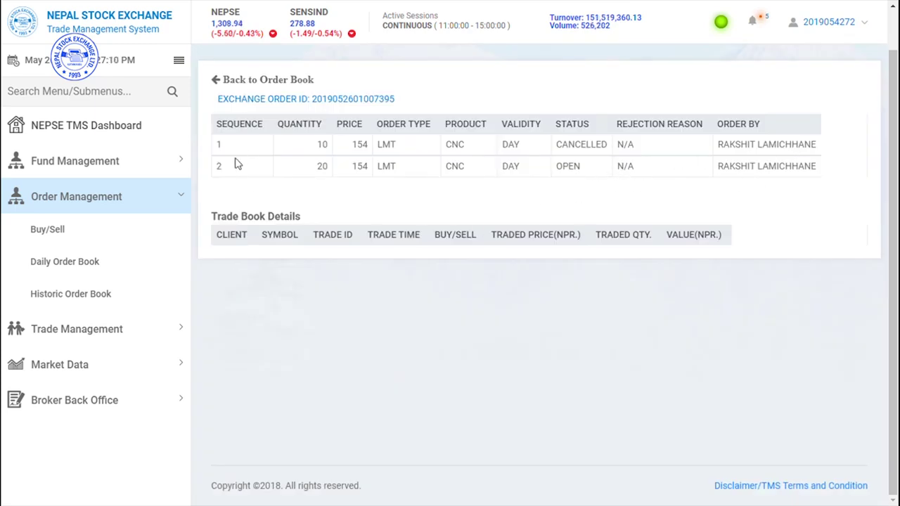
left_click_drag(218, 145, 236, 177)
left_click(241, 129)
left_click(218, 85)
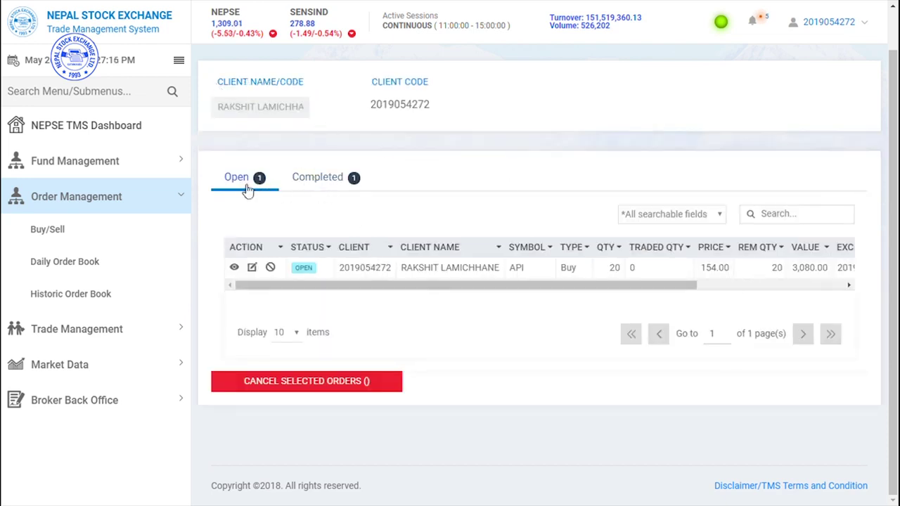
left_click(319, 181)
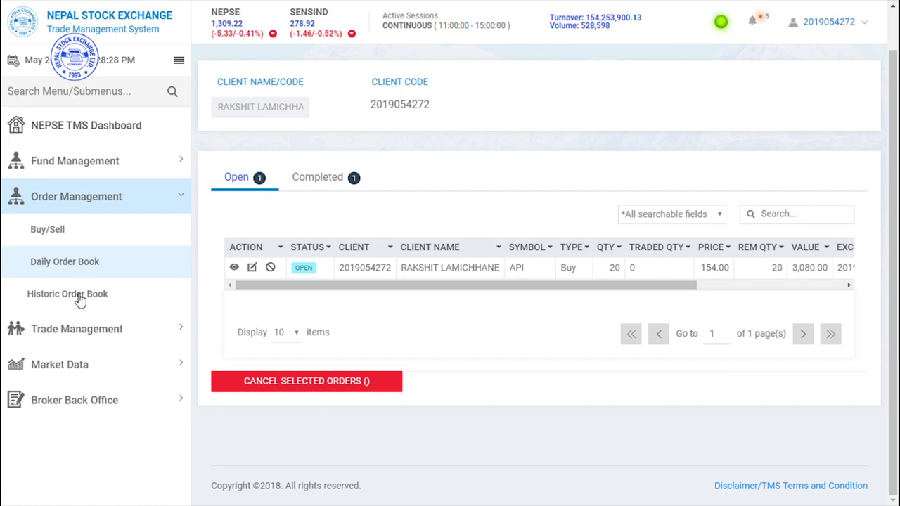
Check the empty order history, then cancel the open API buy order and confirm
left_click(78, 295)
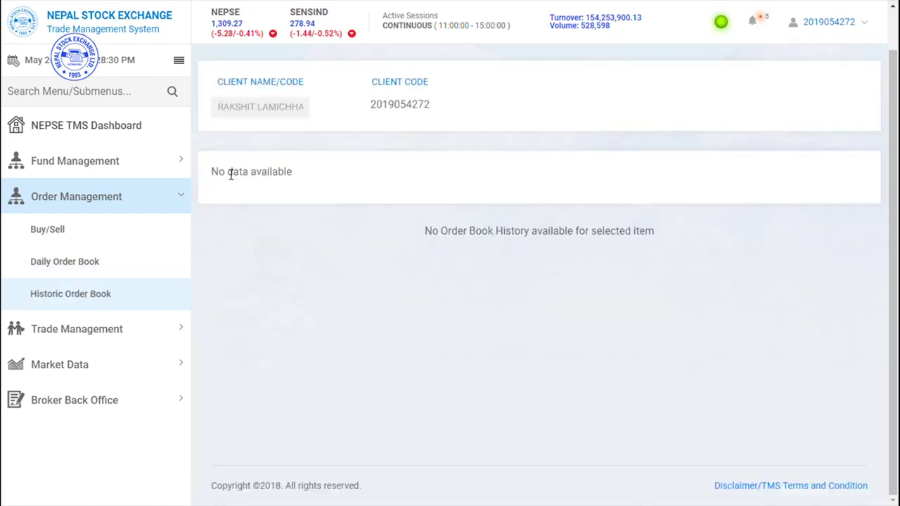
left_click_drag(226, 173, 776, 234)
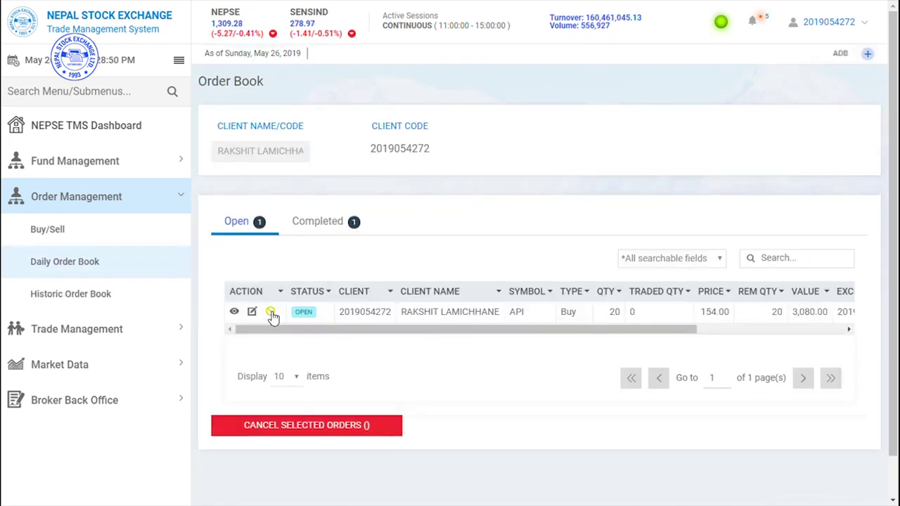
left_click(270, 311)
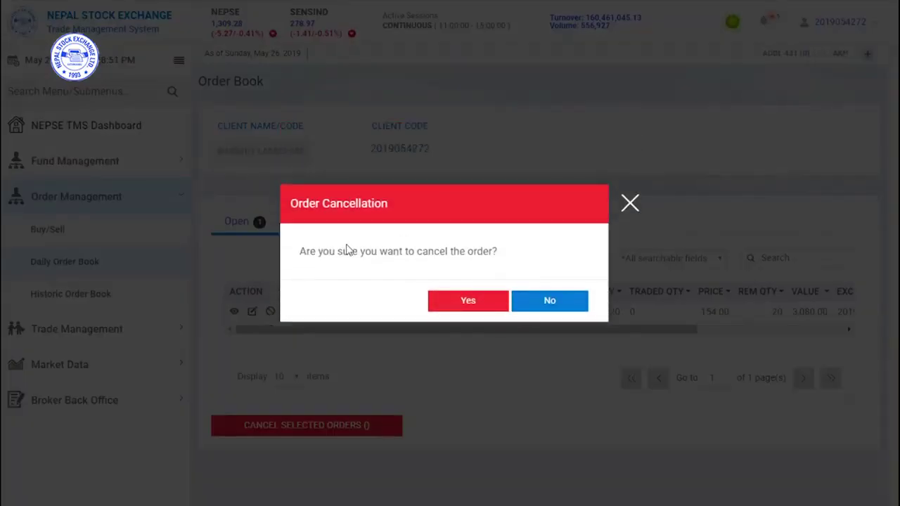
left_click_drag(308, 254, 571, 265)
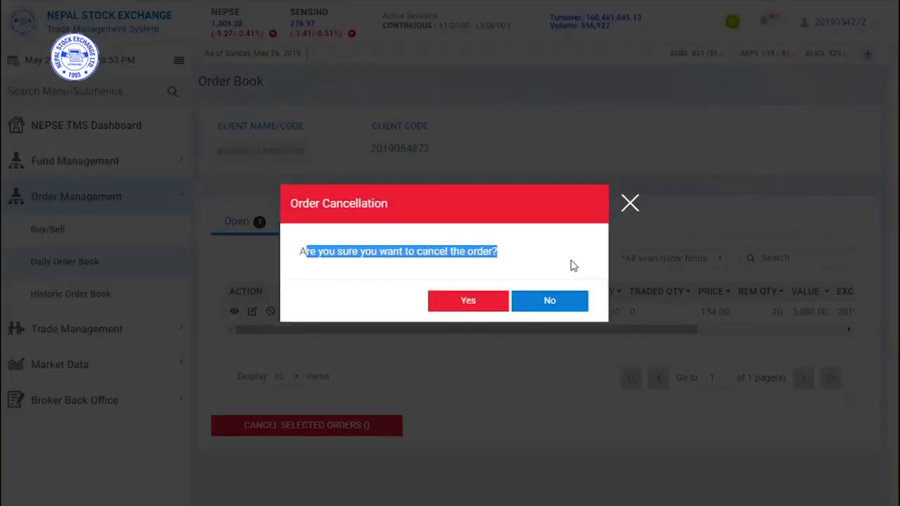
left_click(567, 265)
left_click(470, 301)
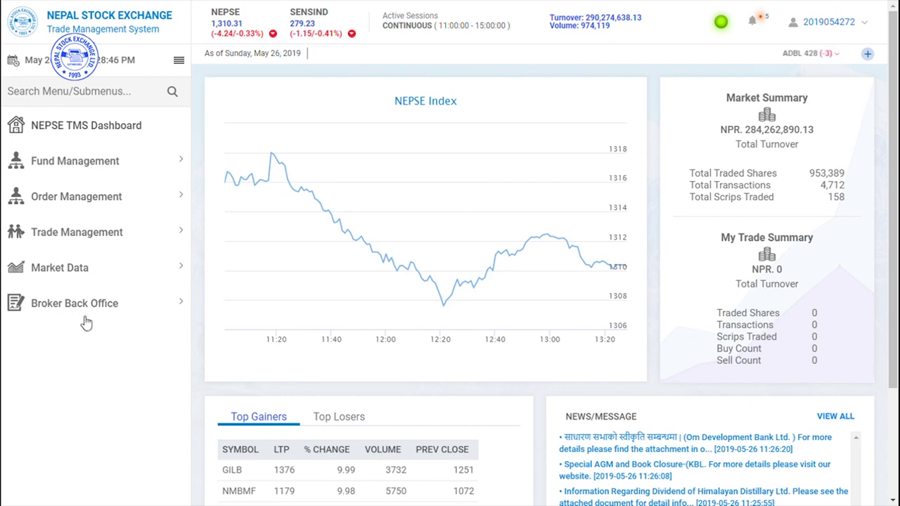
Start a new market watch named 'Hy', then open the market depth for NIB
left_click(79, 268)
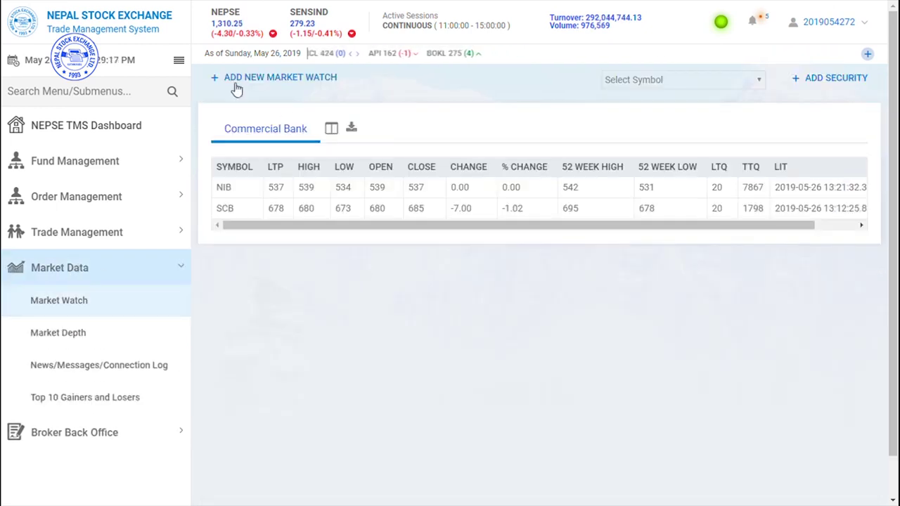
left_click(222, 83)
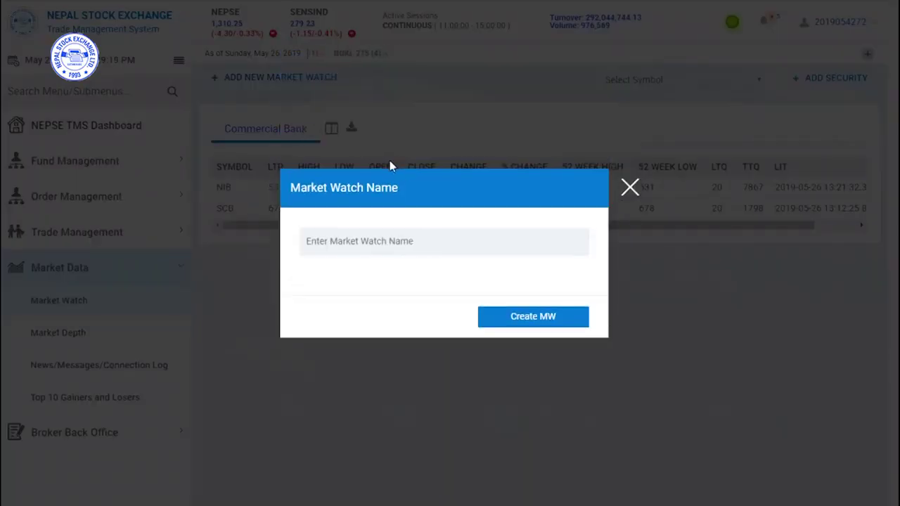
left_click(409, 251)
type("Hy")
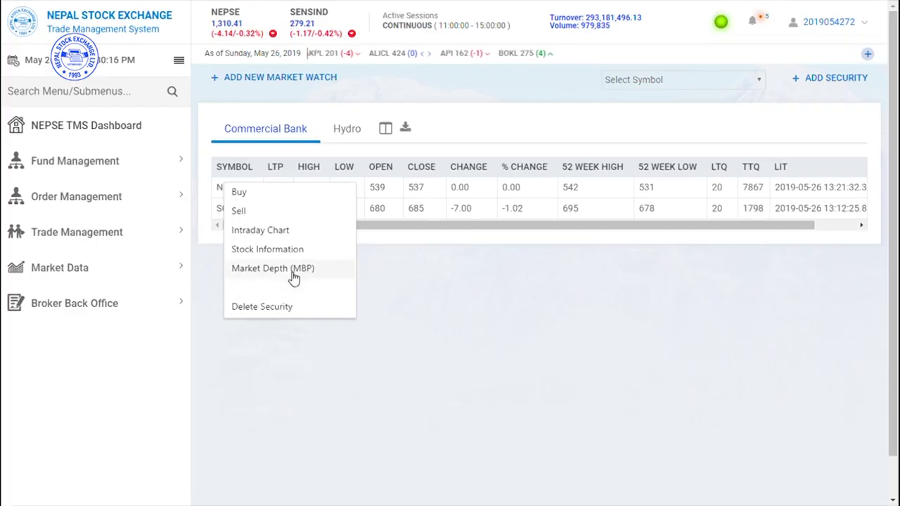
left_click(292, 270)
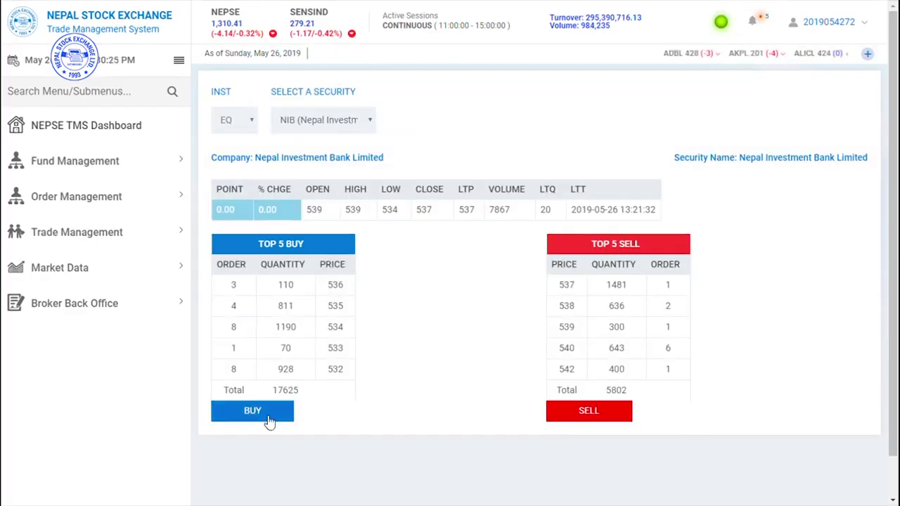
Open Market Data > Market Depth, change the instrument type and select SCB as the security
left_click(632, 417)
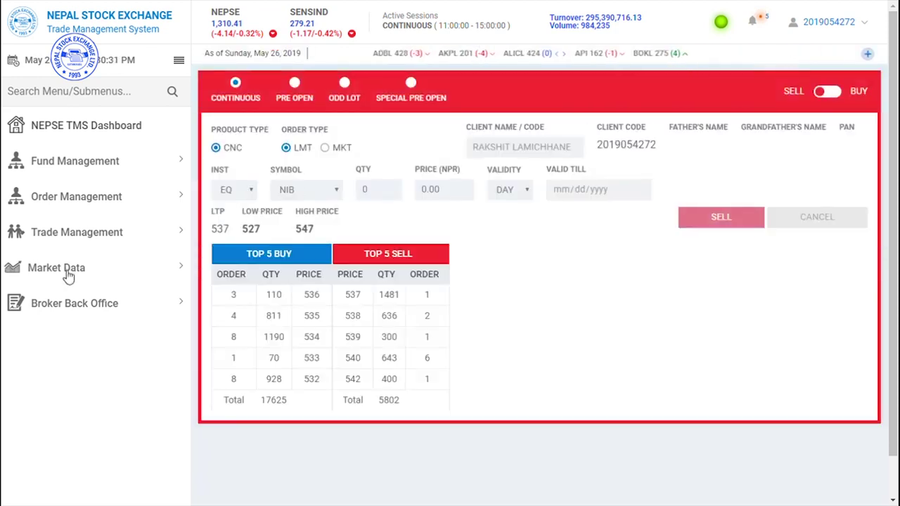
left_click(42, 268)
left_click(74, 312)
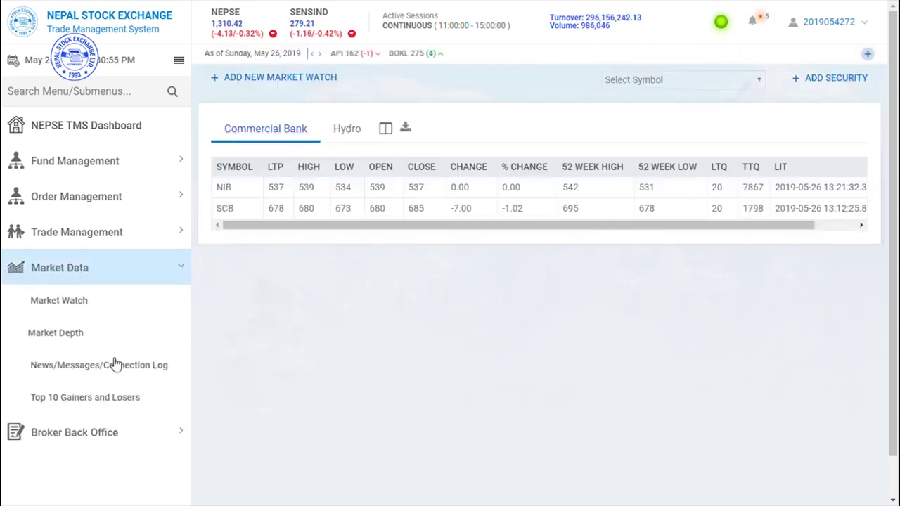
left_click(55, 333)
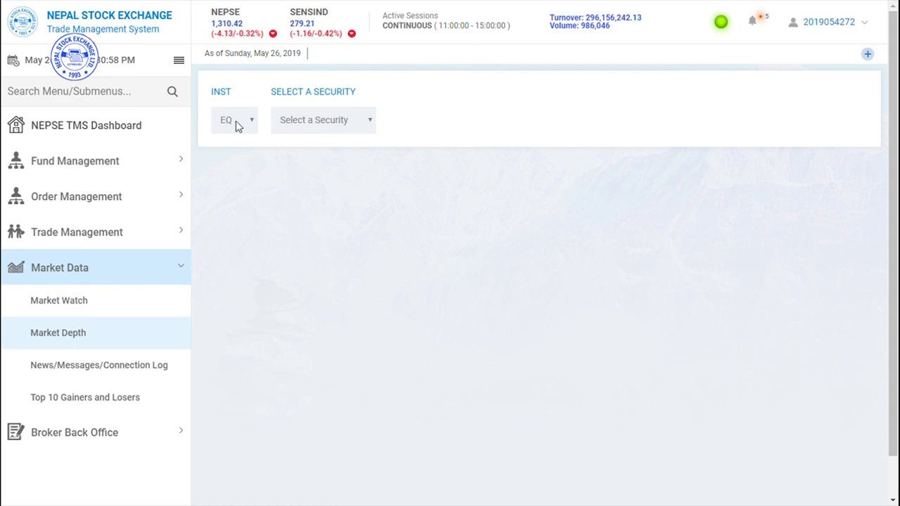
key("Down")
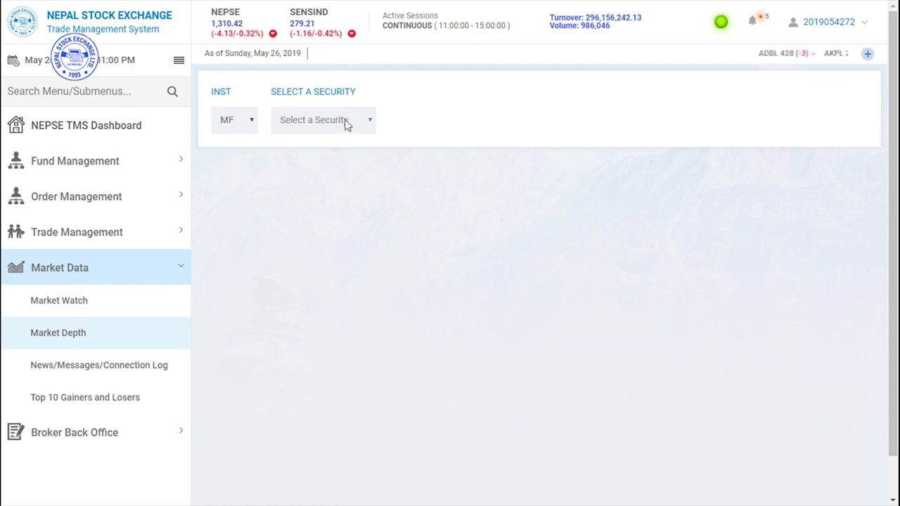
key("Tab")
key("Down")
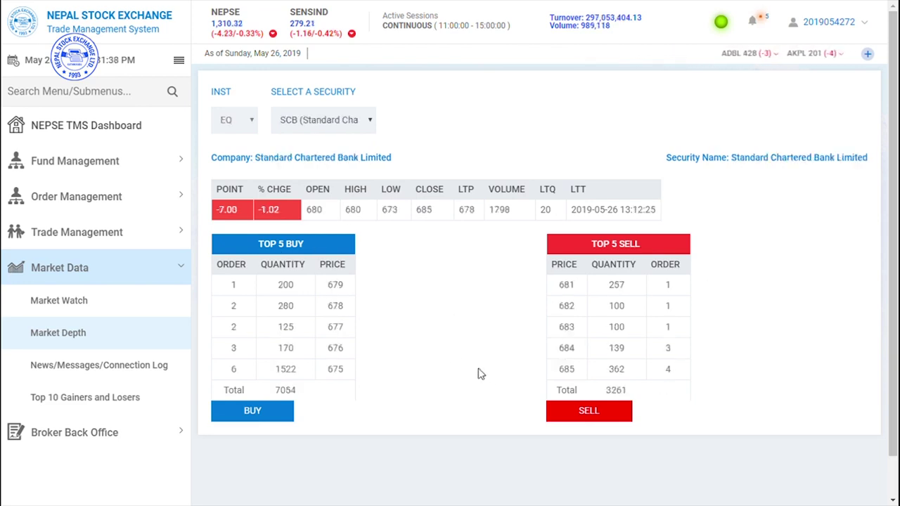
scroll(676, 389, "down", 1)
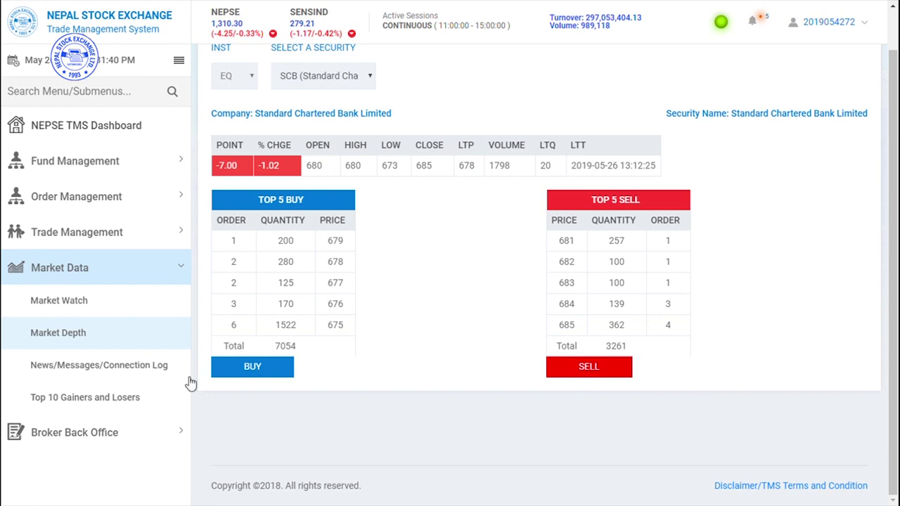
scroll(356, 290, "up", 1)
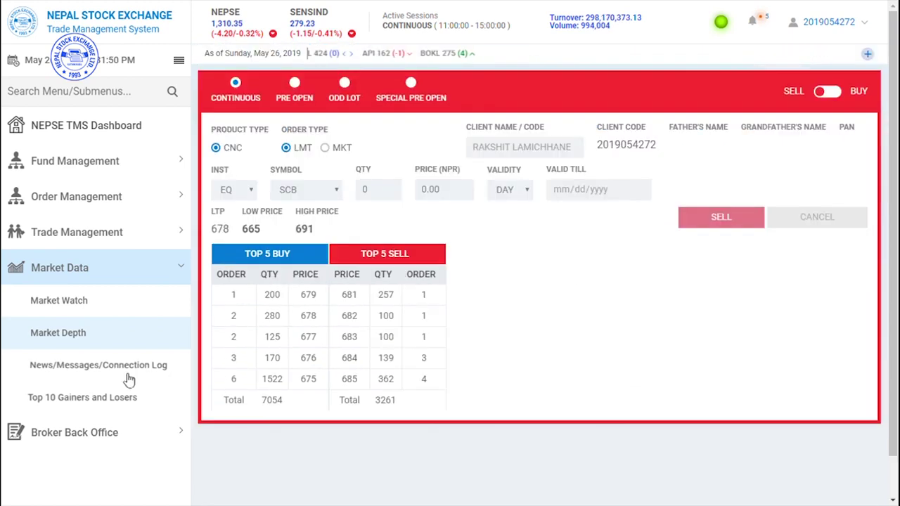
Show the Top 10 Losers list ordered by Trade Value
left_click(100, 367)
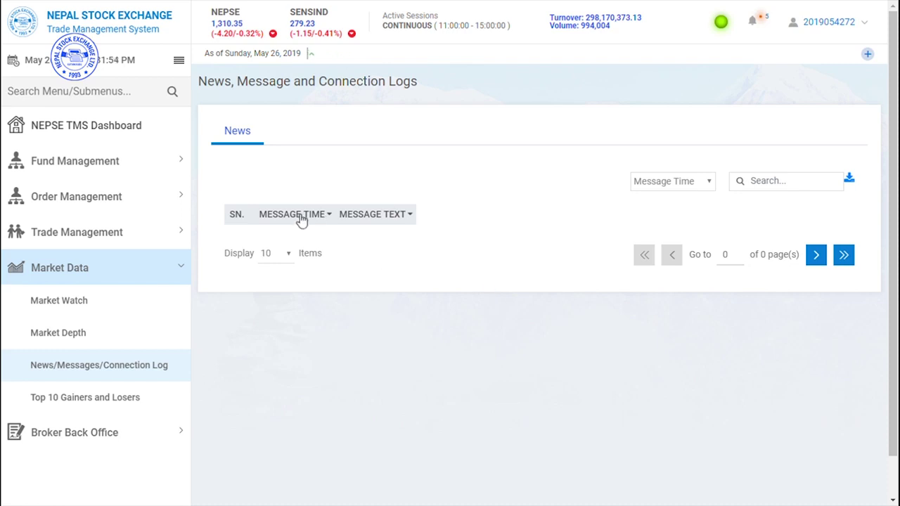
left_click(88, 402)
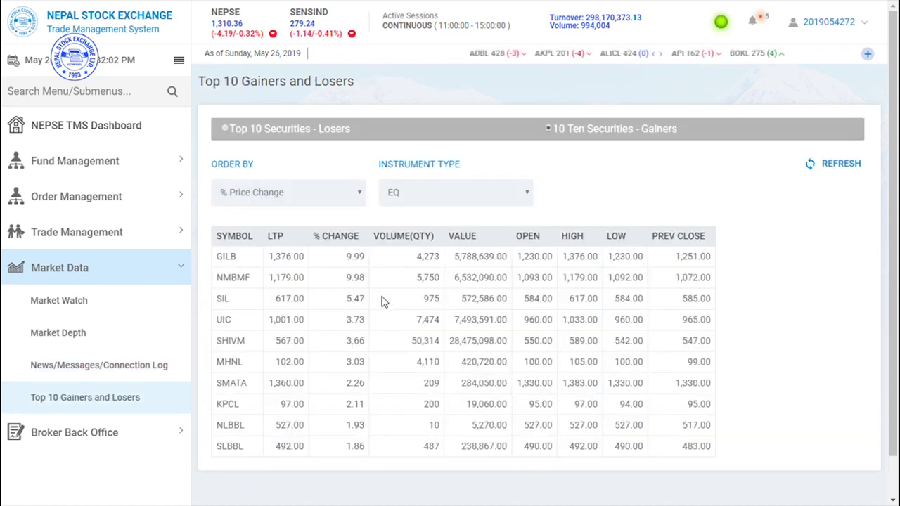
left_click(226, 129)
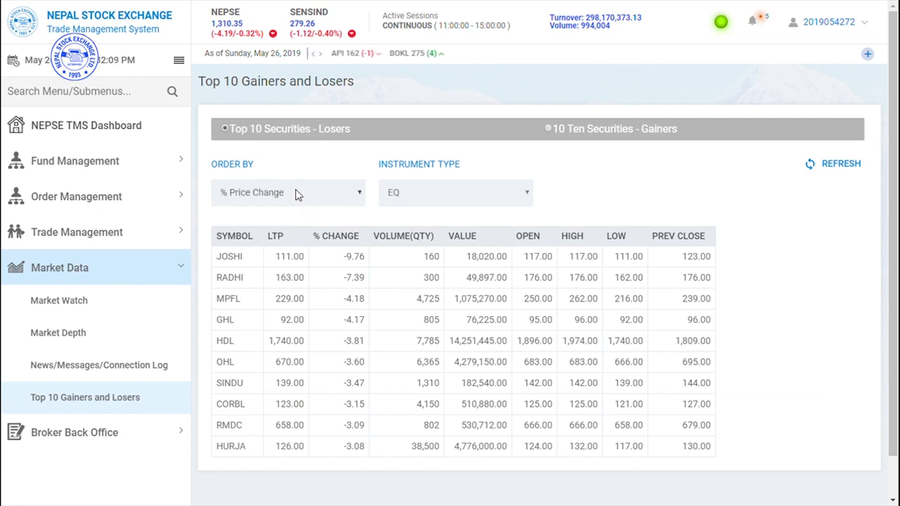
left_click(294, 227)
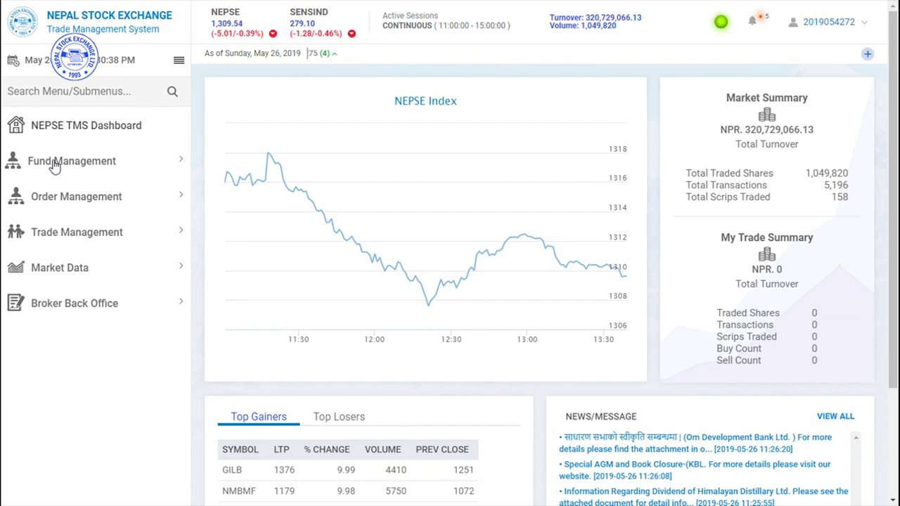
left_click(54, 164)
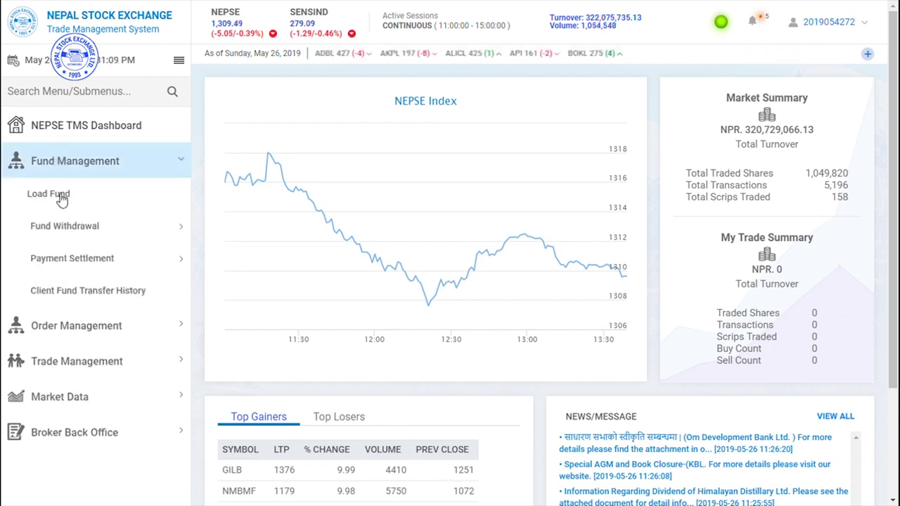
Submit a 1000 fund load through the chosen broker bank with remarks 'For collateral'
left_click(62, 198)
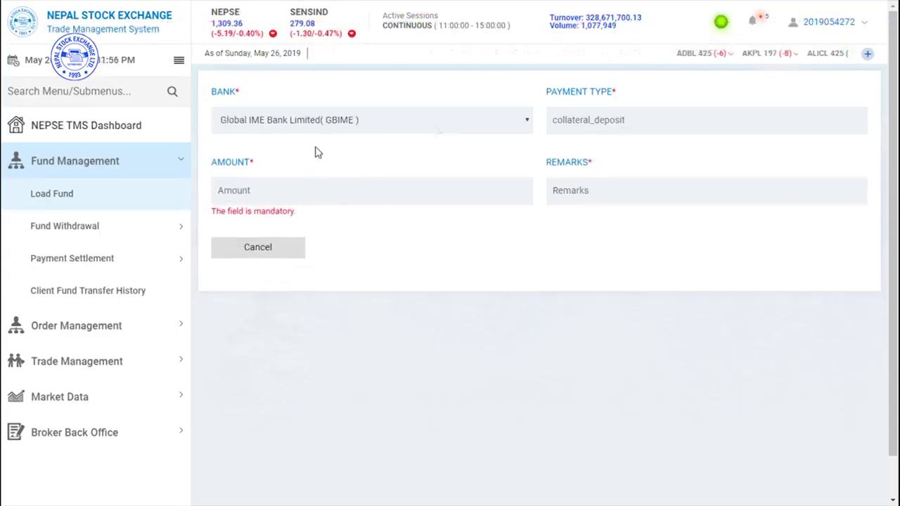
double_click(558, 124)
left_click(295, 198)
type("1000")
left_click(586, 192)
type("For collateral")
left_click(257, 234)
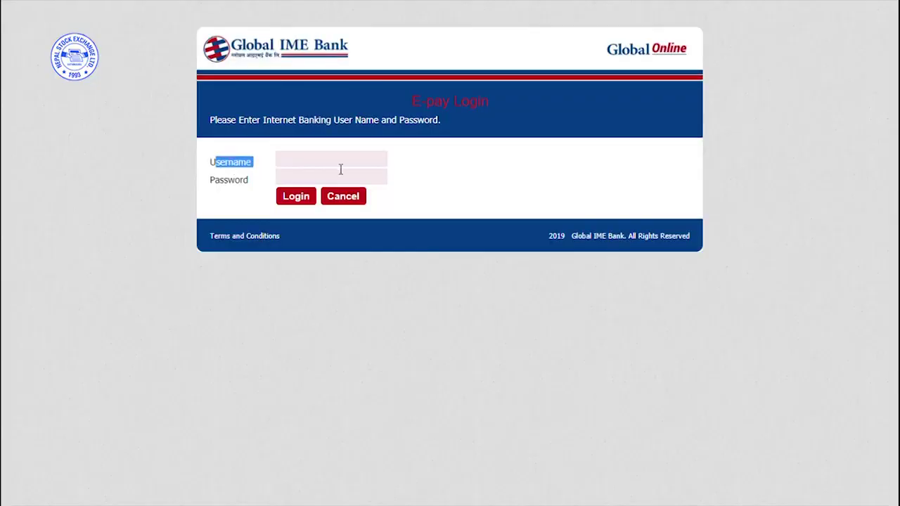
Begin the bank's internet banking login, then open Payment Settlement buy information
left_click(390, 175)
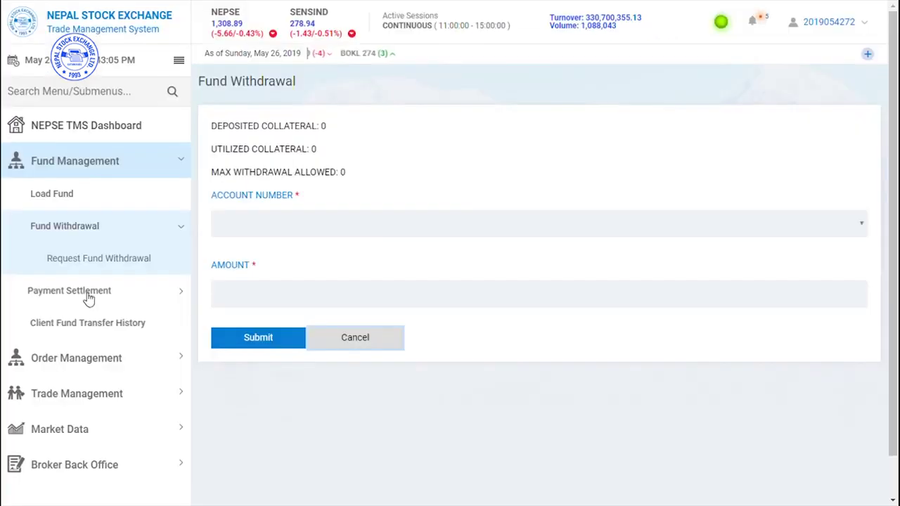
left_click(92, 291)
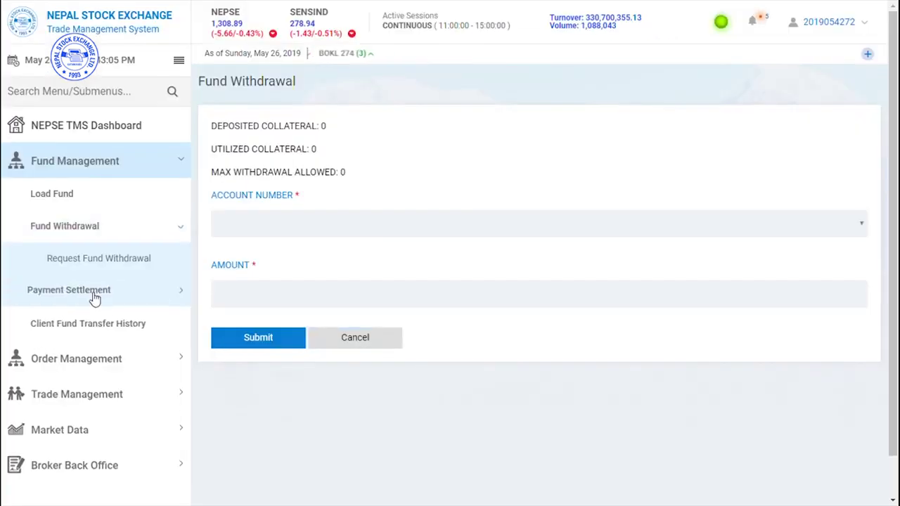
left_click(105, 295)
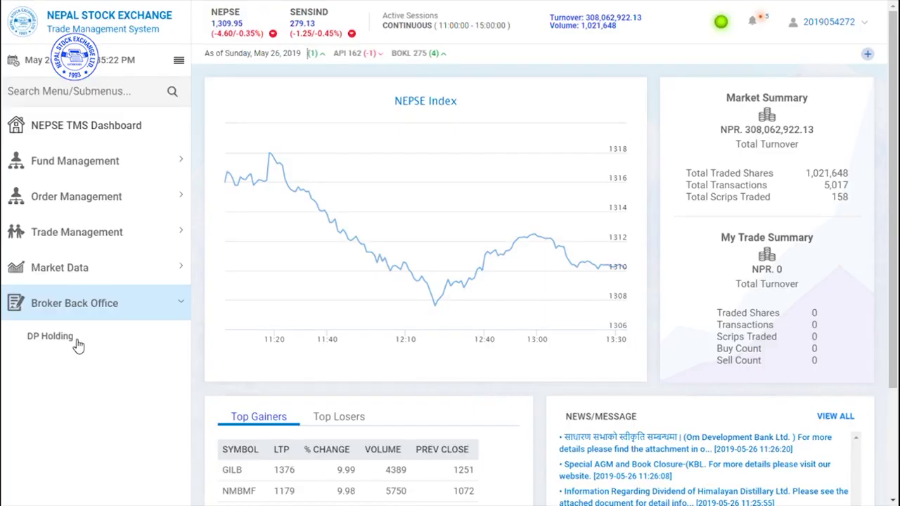
Open DP Holding and highlight Upper Tamakoshi's 40 total and 40 free shares
left_click(79, 345)
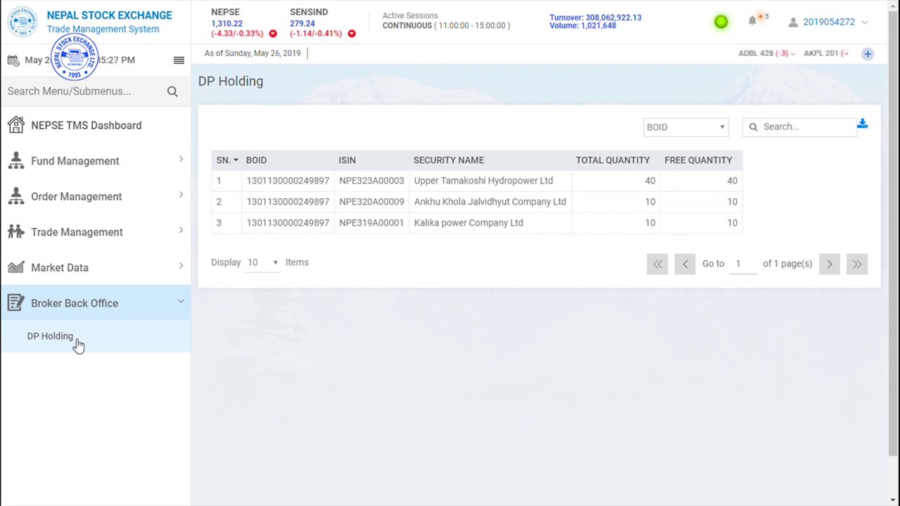
left_click_drag(414, 181, 559, 181)
double_click(650, 181)
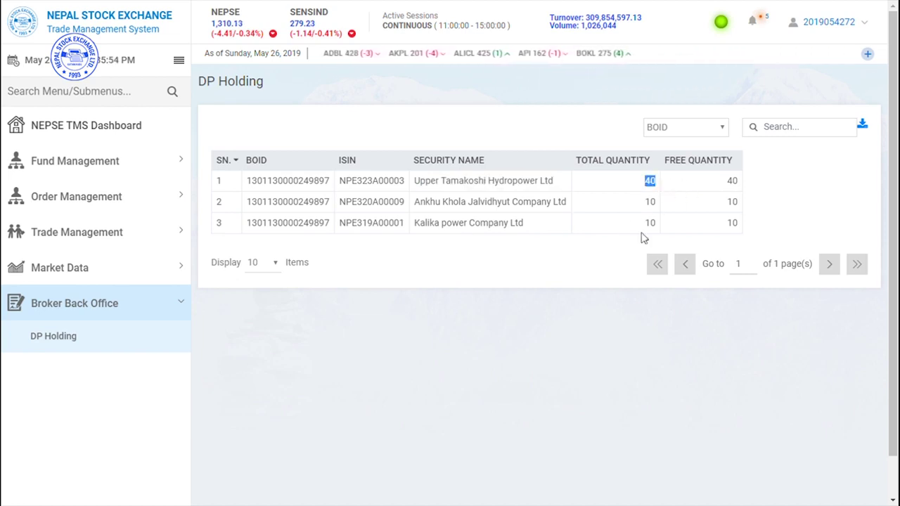
double_click(731, 181)
left_click(737, 201)
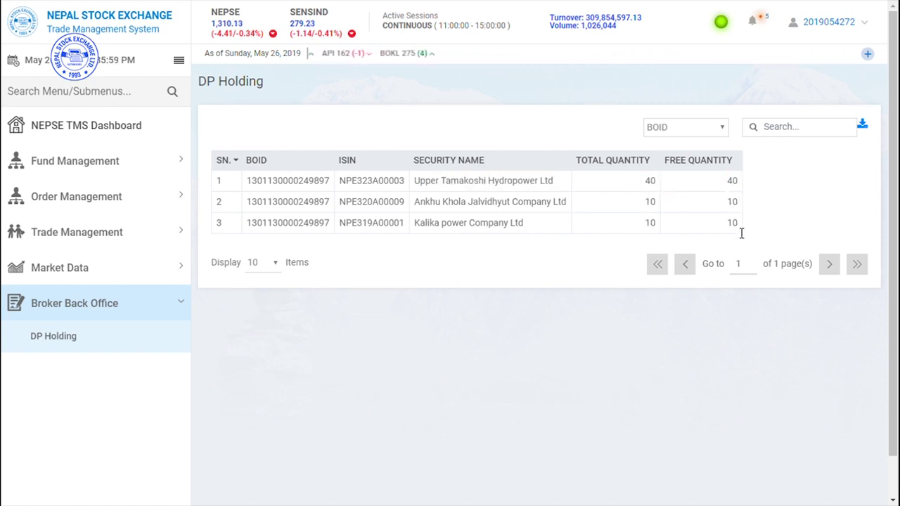
Highlight the Ankhu Khola and Kalika Power rows, 10 shares each, all free
left_click_drag(726, 182, 745, 225)
left_click(639, 331)
left_click_drag(630, 160, 635, 195)
left_click(717, 213)
left_click_drag(717, 213, 822, 227)
left_click(530, 355)
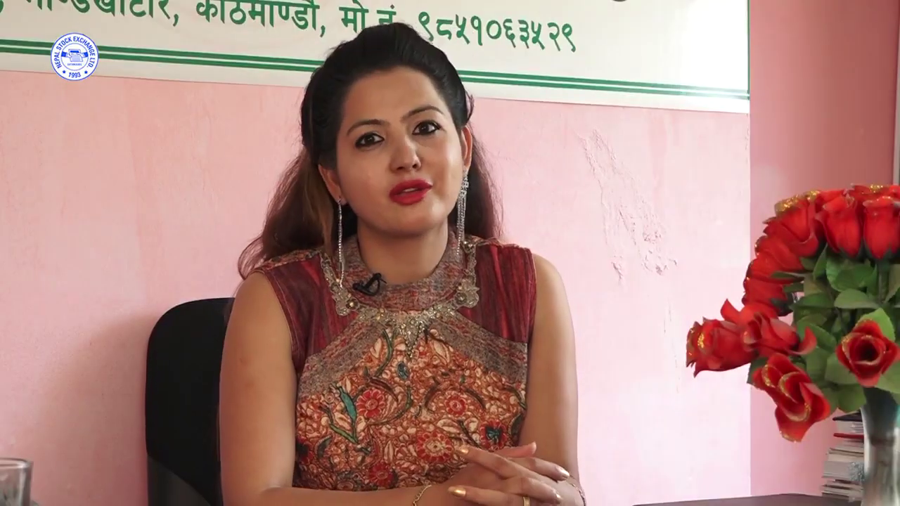